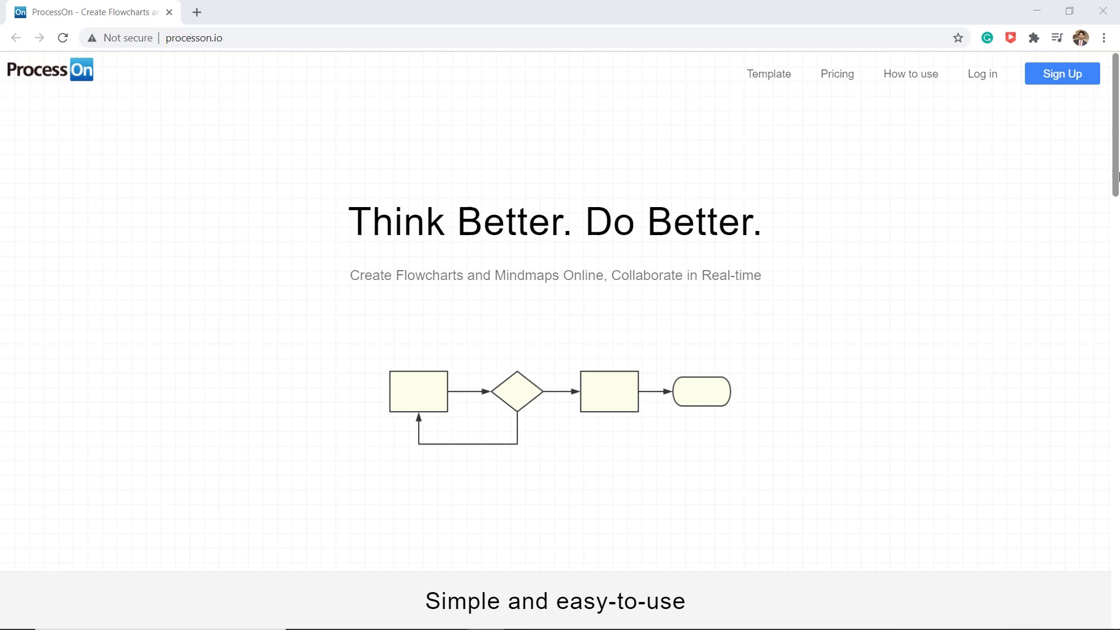
# - Sign up for a new ProcessOn account with e-mail, password, verification code and name
pyautogui.scroll(-5, 1108, 239)
pyautogui.moveTo(1118, 252); pyautogui.dragTo(1118, 426)
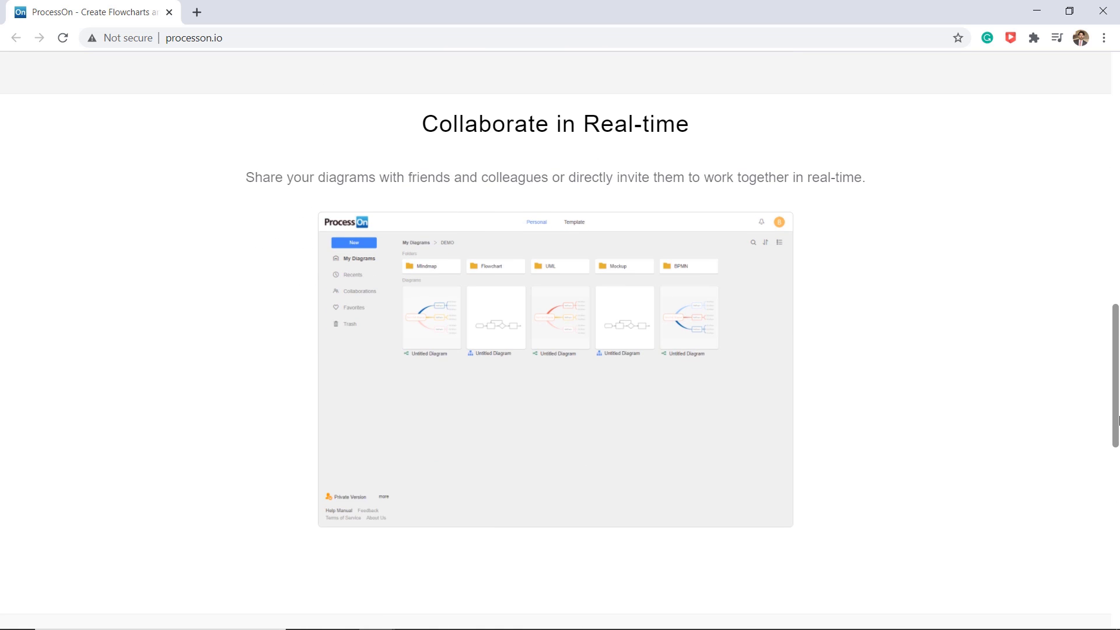
pyautogui.moveTo(1118, 412); pyautogui.dragTo(1118, 542)
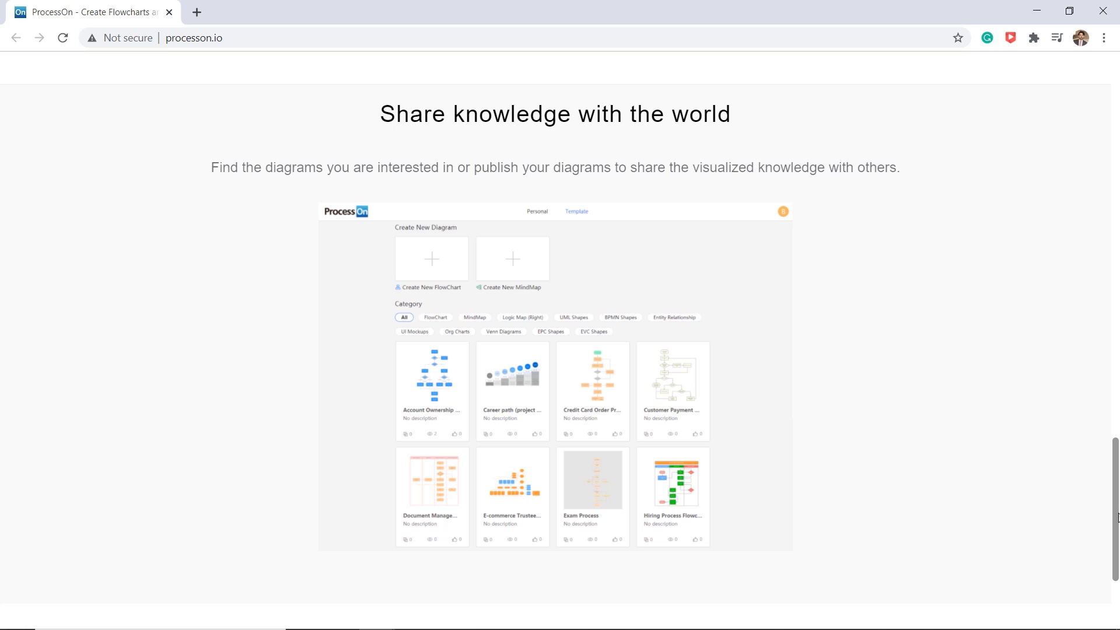
pyautogui.moveTo(1119, 516); pyautogui.dragTo(1107, 120)
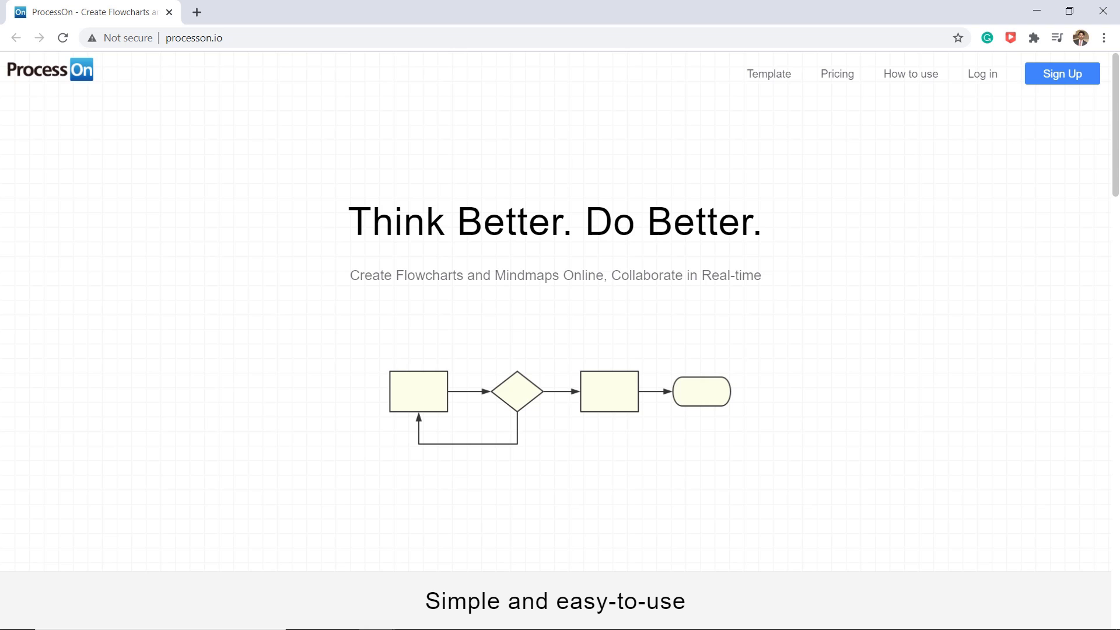
pyautogui.click(1038, 81)
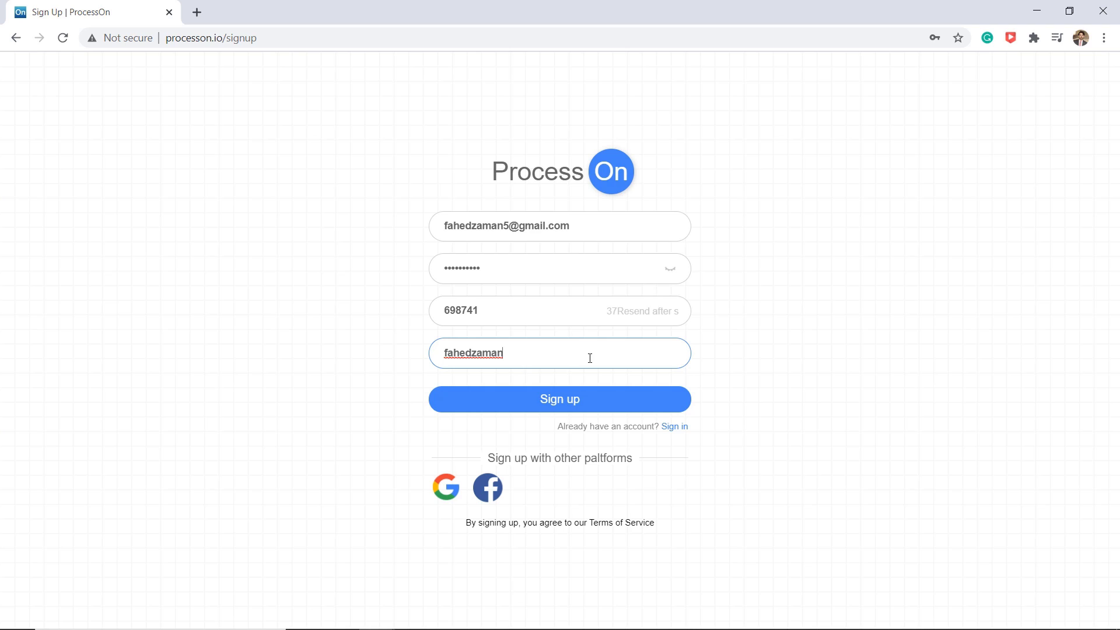
pyautogui.click(617, 412)
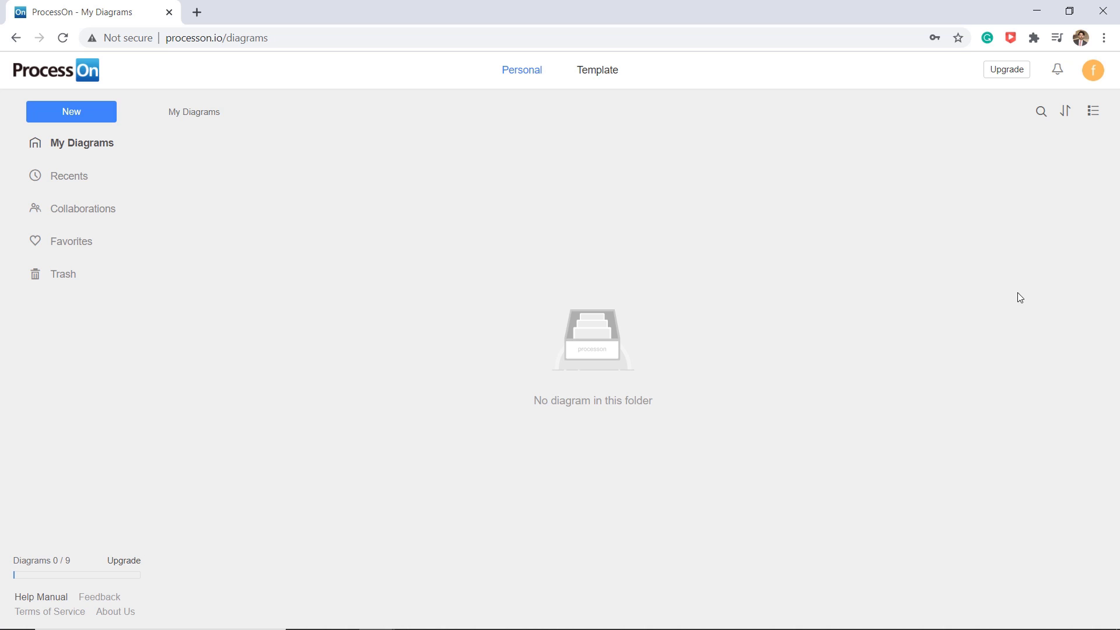
# - Browse the Template gallery's cards, such as Timetable and Daily Checklist
pyautogui.click(604, 79)
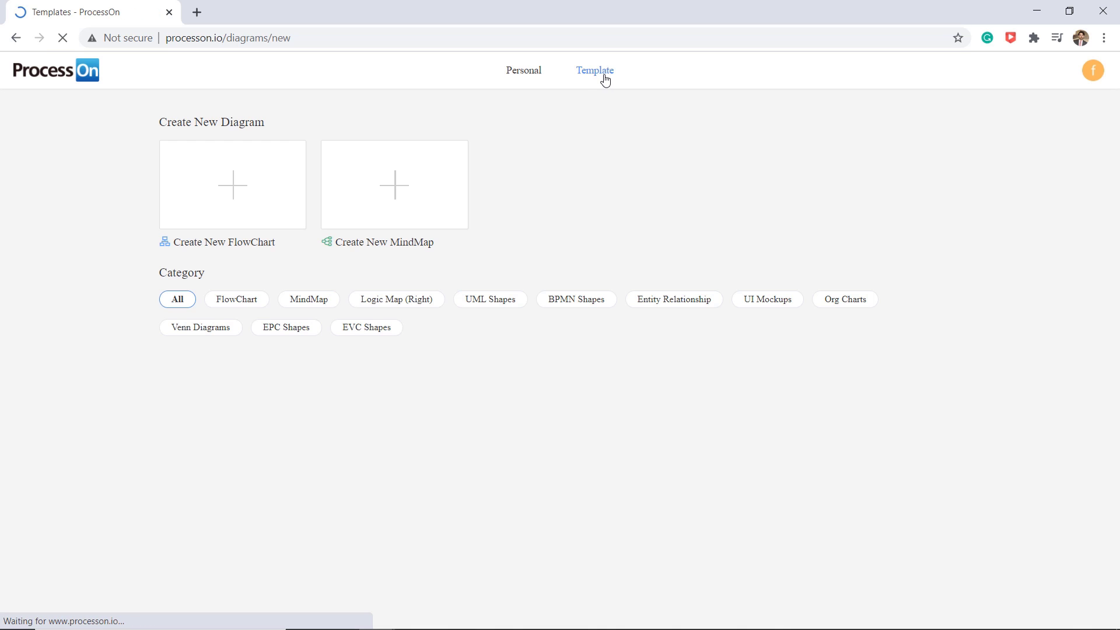
pyautogui.scroll(-6, 570, 183)
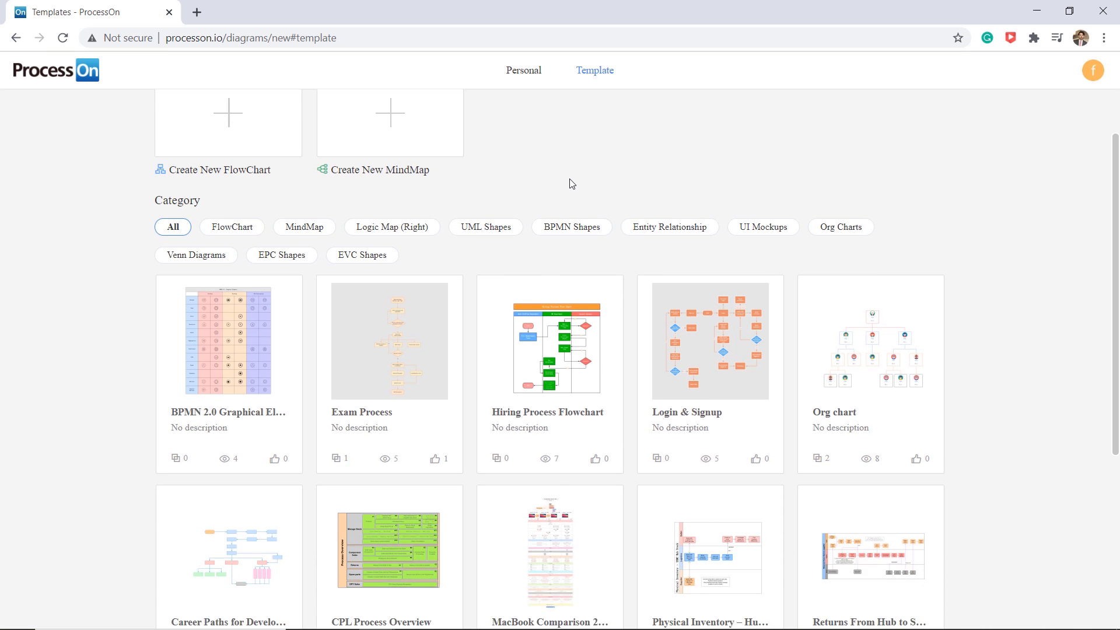
pyautogui.scroll(-1, 572, 234)
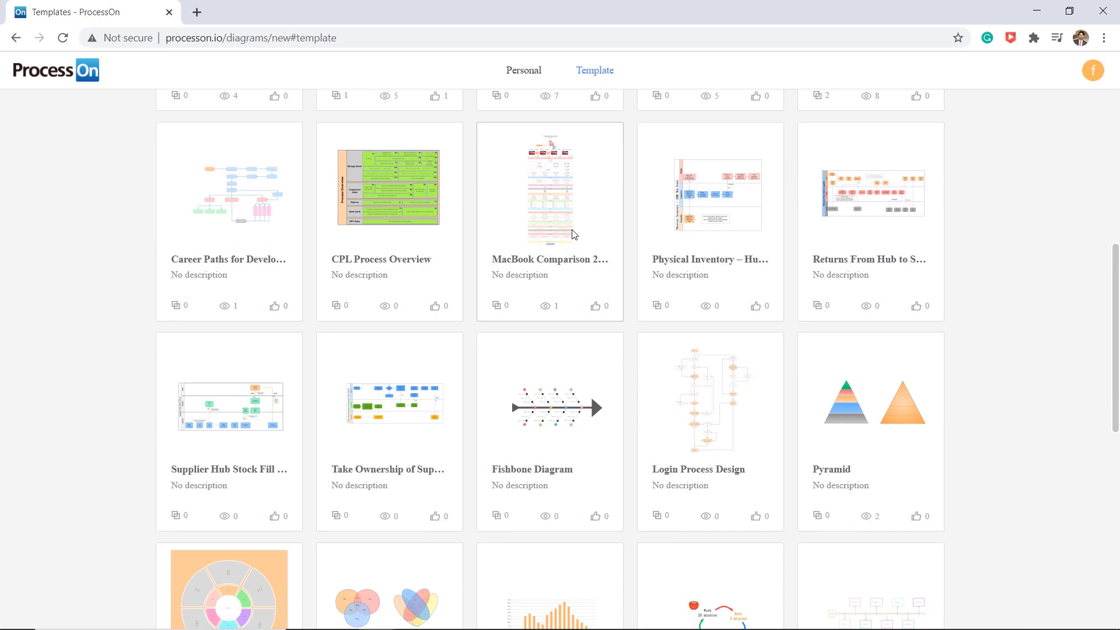
pyautogui.scroll(7, 571, 229)
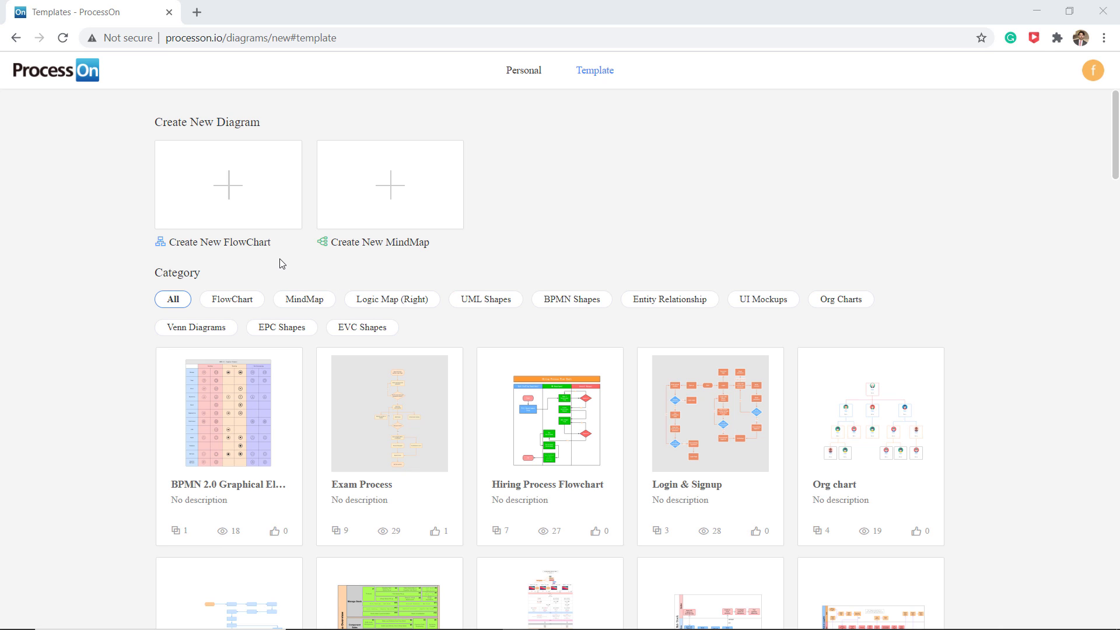
pyautogui.scroll(-20, 282, 263)
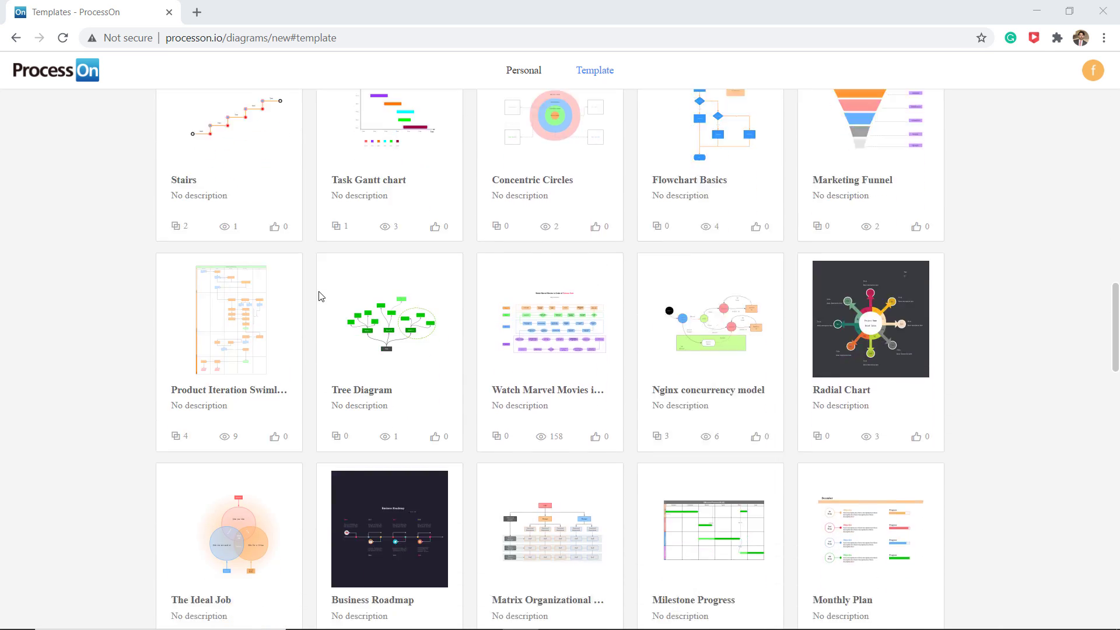
pyautogui.scroll(-10, 320, 297)
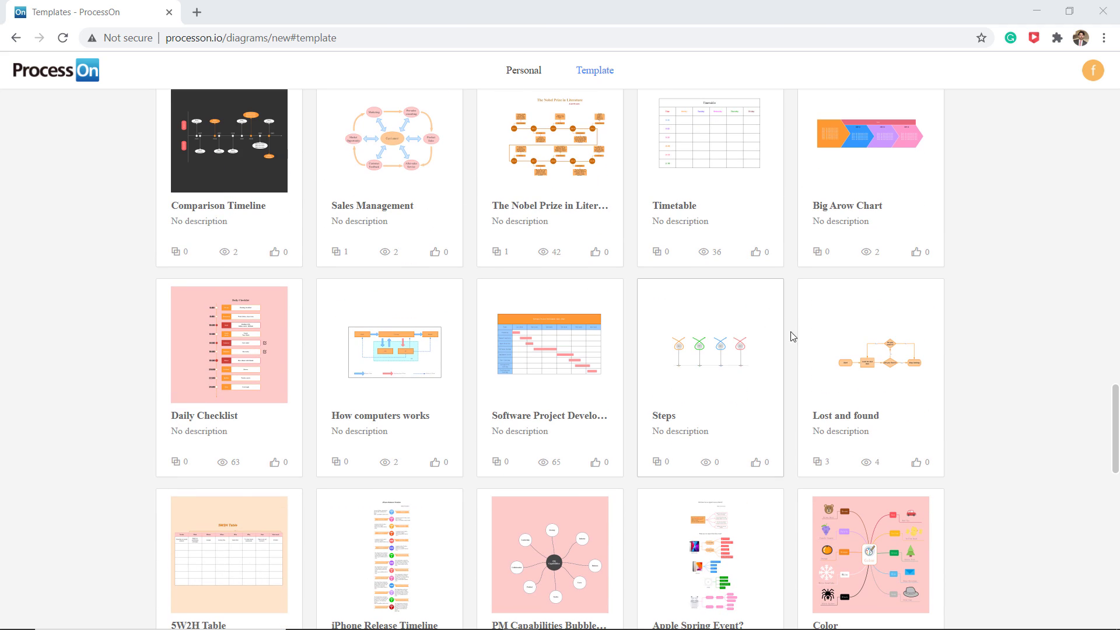
# - Clone the Lost and found template and inspect its decision and Stop looking steps
pyautogui.click(871, 366)
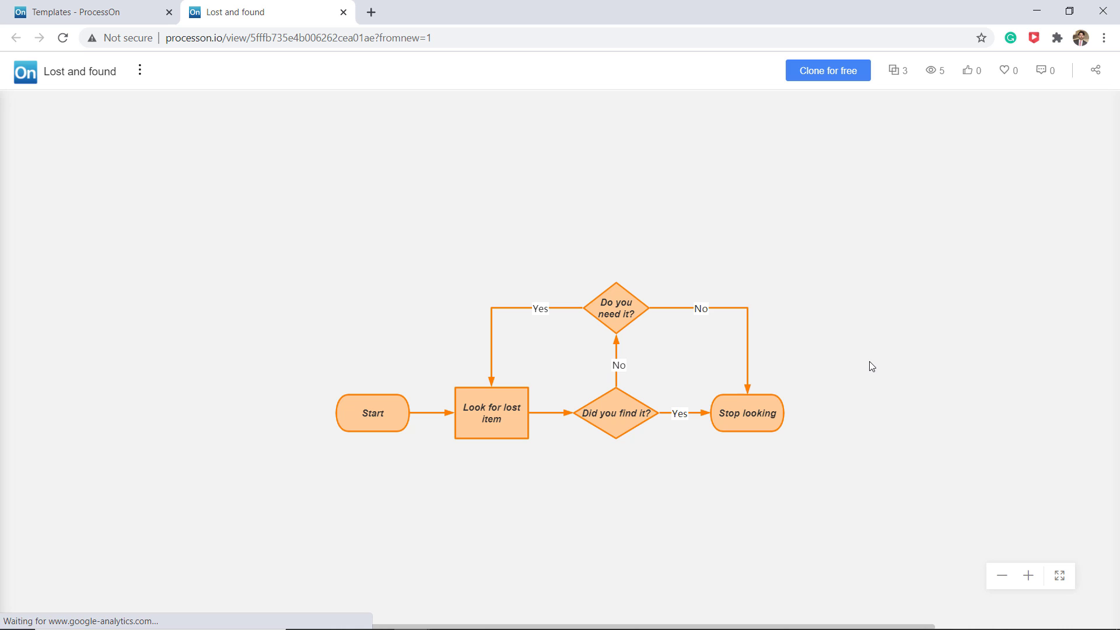
pyautogui.click(853, 75)
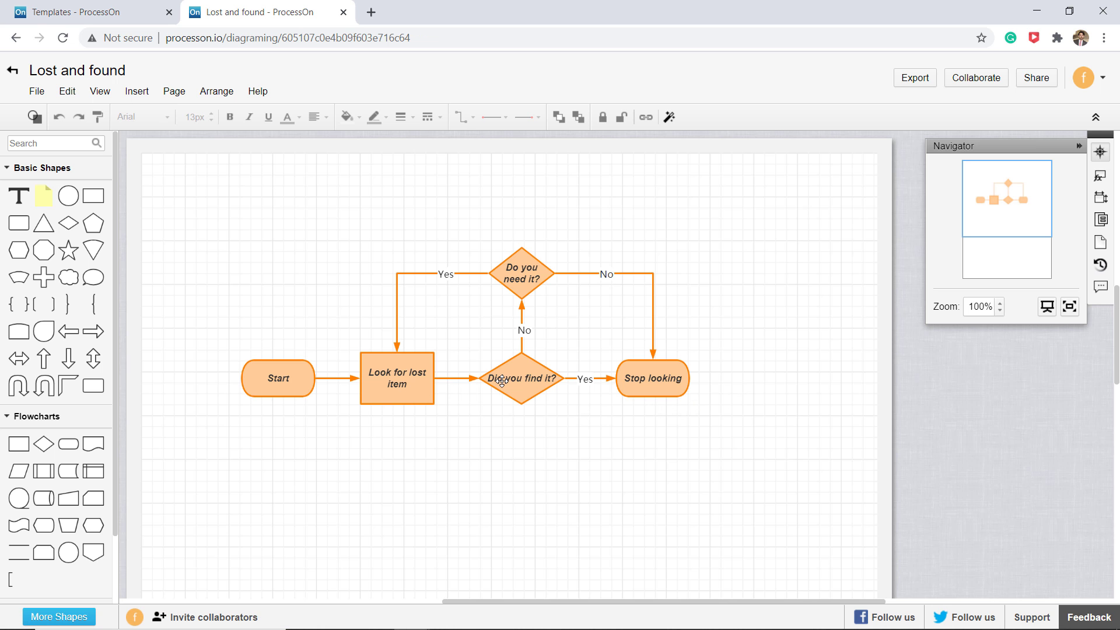
pyautogui.click(532, 270)
pyautogui.click(631, 390)
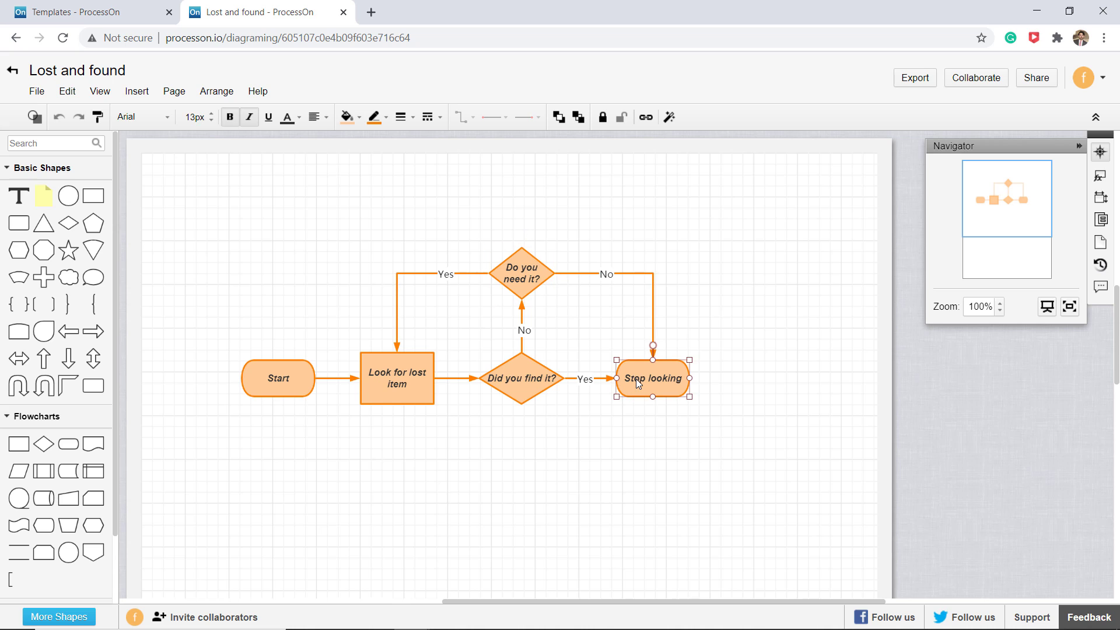
pyautogui.click(722, 386)
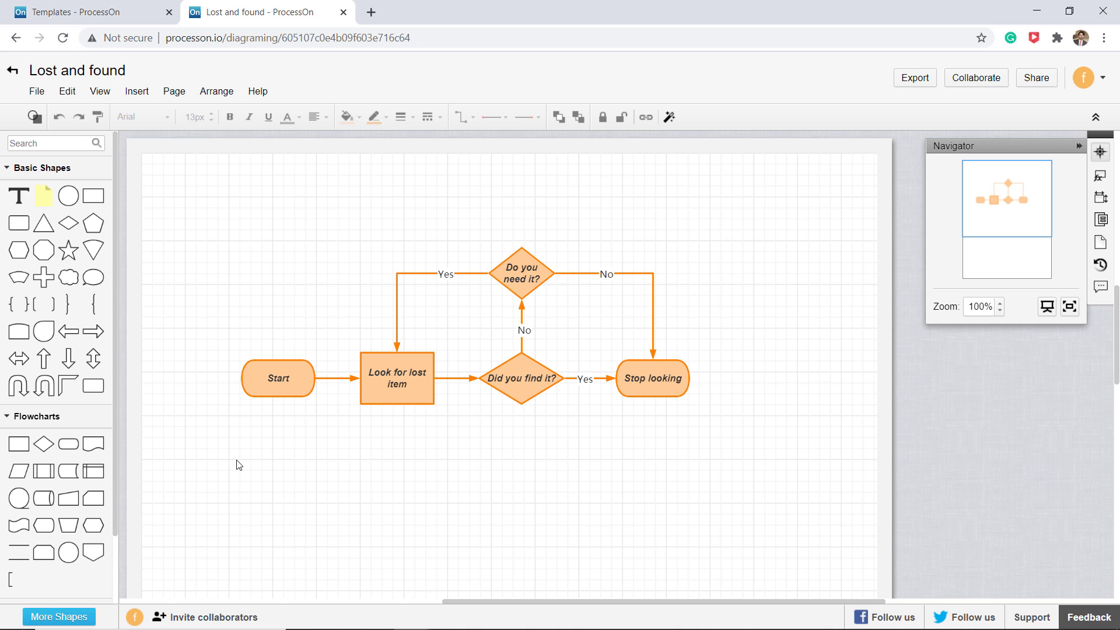
# - Place a terminator right of Stop looking, labelled 'End' in italics
pyautogui.click(70, 445)
pyautogui.moveTo(669, 456); pyautogui.dragTo(763, 382)
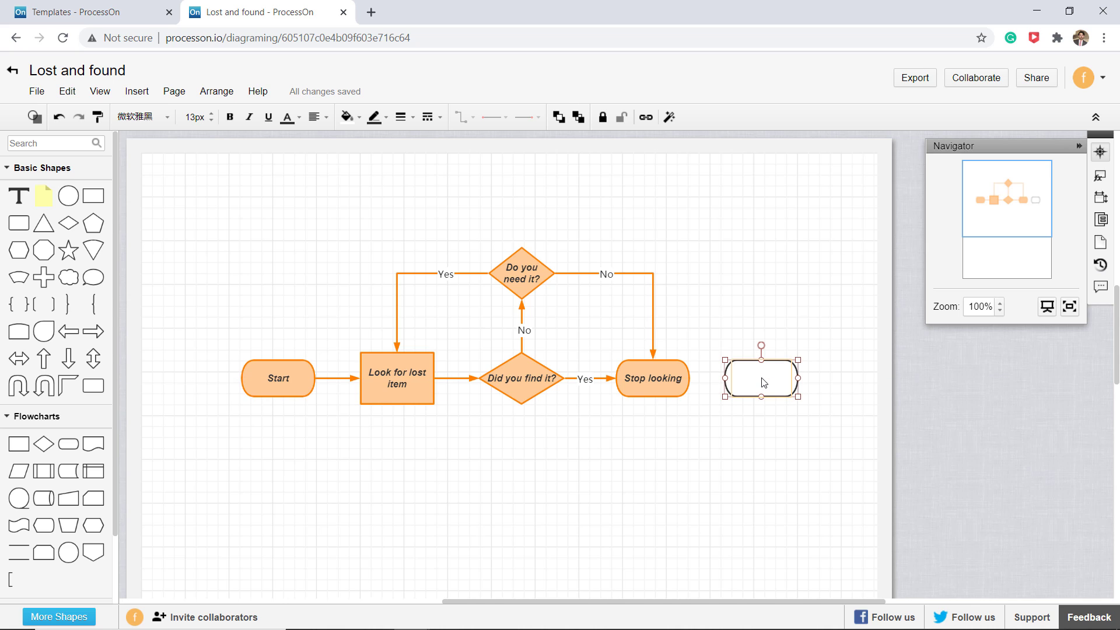
pyautogui.write('End')
pyautogui.doubleClick(763, 384)
pyautogui.click(750, 409)
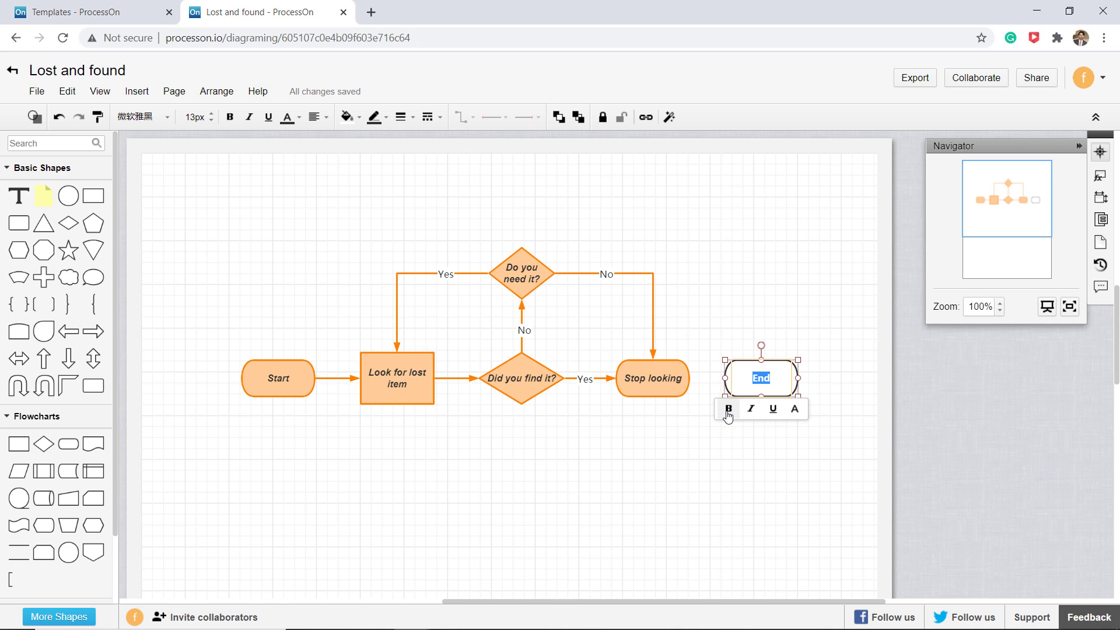
pyautogui.click(738, 432)
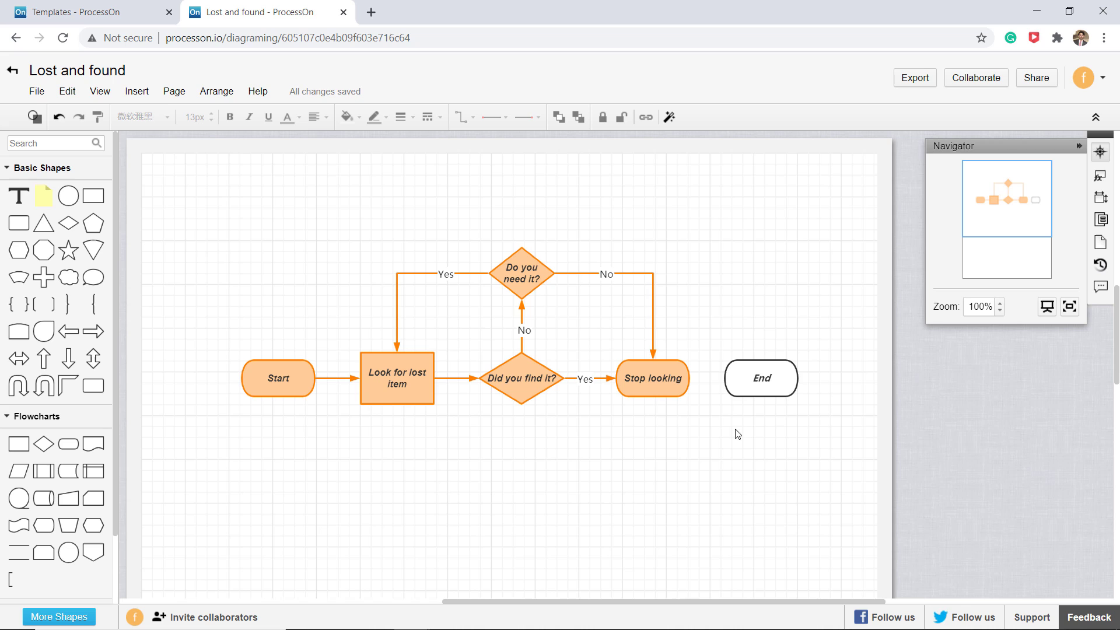
pyautogui.click(762, 383)
pyautogui.click(761, 423)
# - Connect Stop looking to End and give End a light orange fill with orange border
pyautogui.moveTo(690, 378); pyautogui.dragTo(770, 378)
pyautogui.click(350, 118)
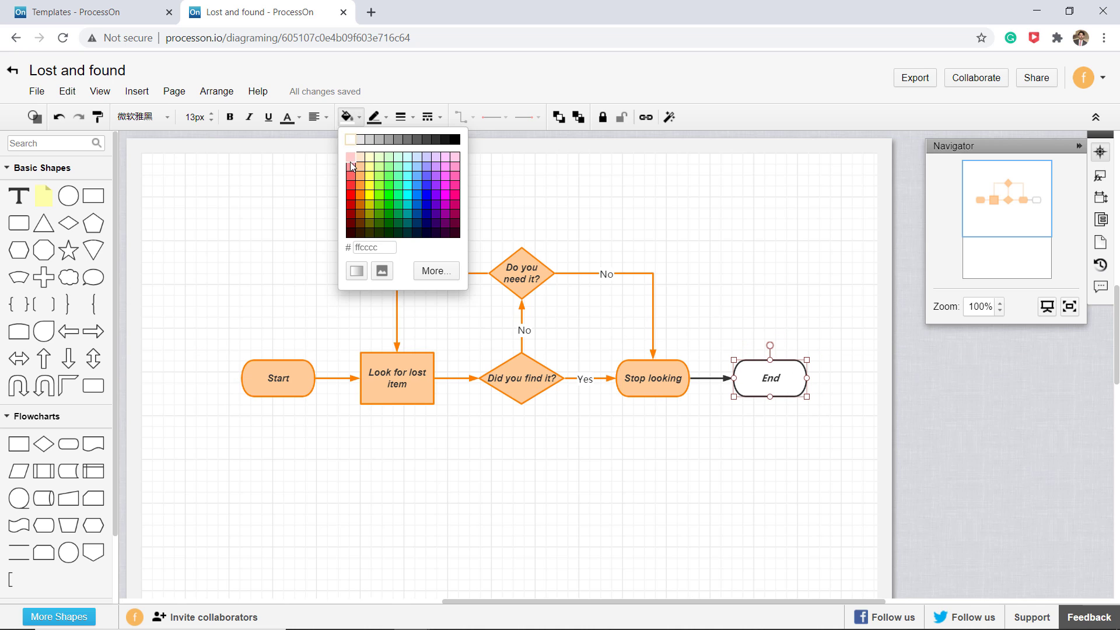
pyautogui.click(360, 173)
pyautogui.click(374, 117)
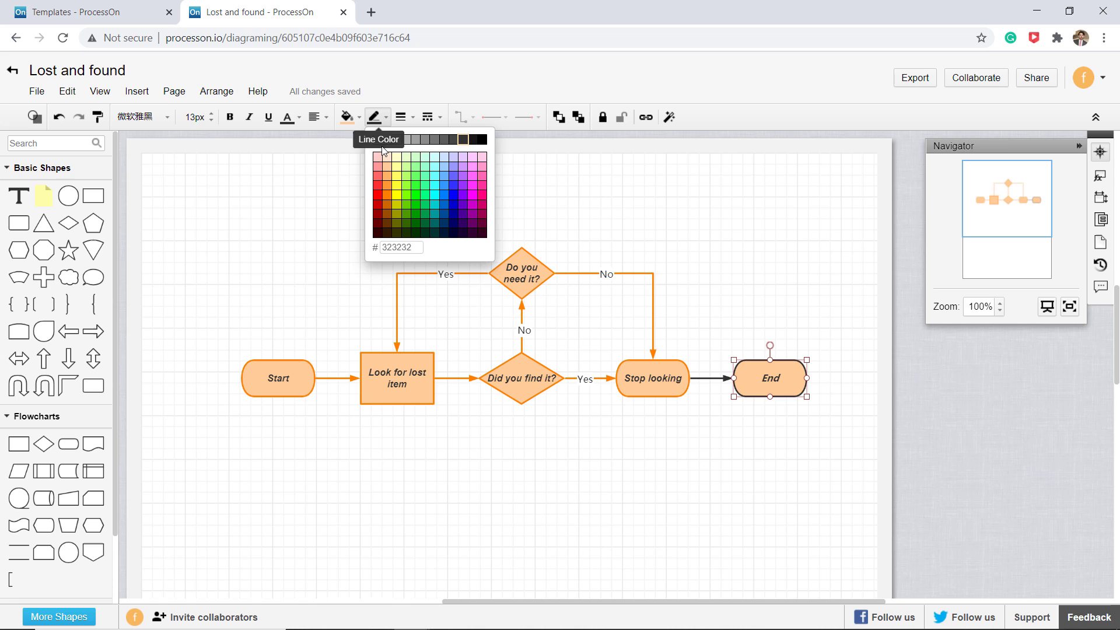
pyautogui.click(380, 181)
pyautogui.click(455, 326)
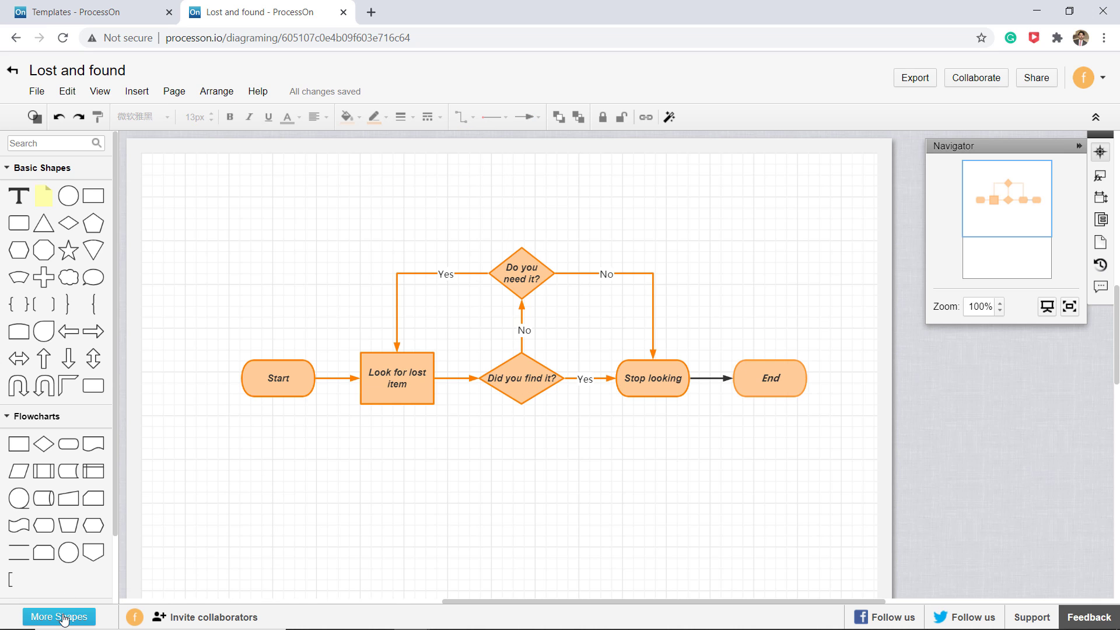
# - Enable the iOS Devices shape library, then return to the Templates tab
pyautogui.click(60, 617)
pyautogui.scroll(-5, 498, 333)
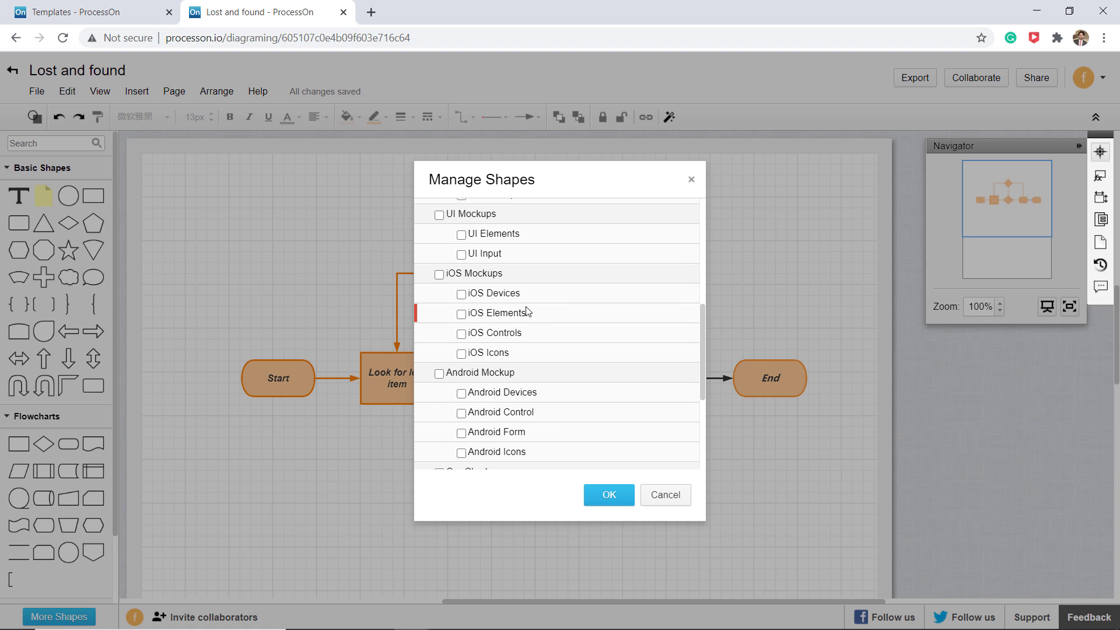
pyautogui.click(460, 293)
pyautogui.click(607, 495)
pyautogui.scroll(-5, 42, 476)
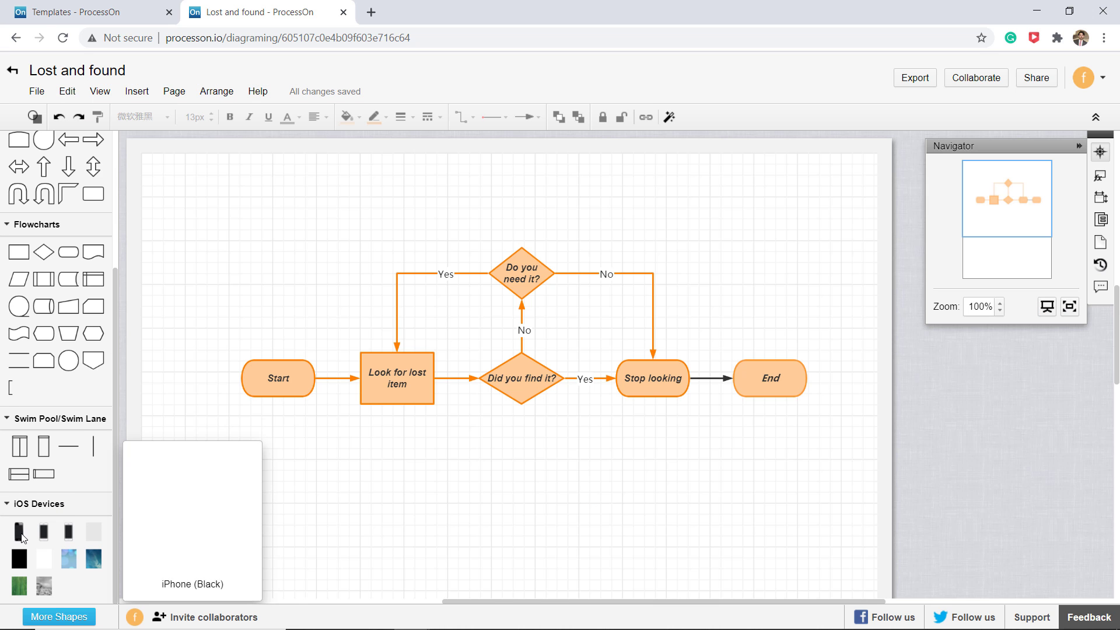
pyautogui.click(34, 9)
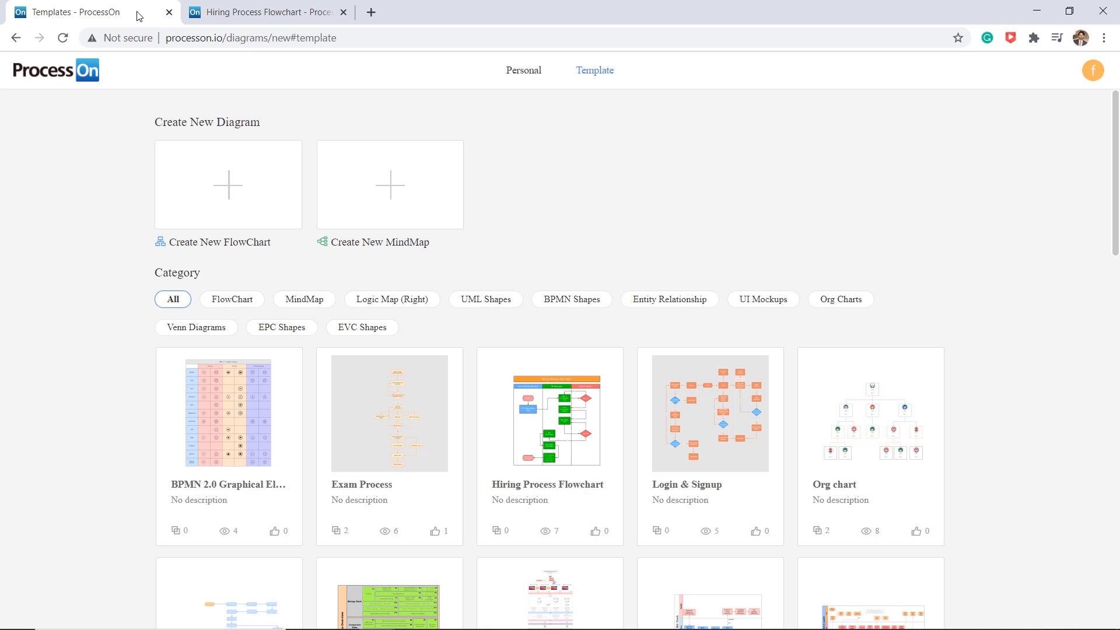
# - Go to My Diagrams, listing Exam Process and Hiring Process Flowchart, and open the New menu
pyautogui.click(528, 74)
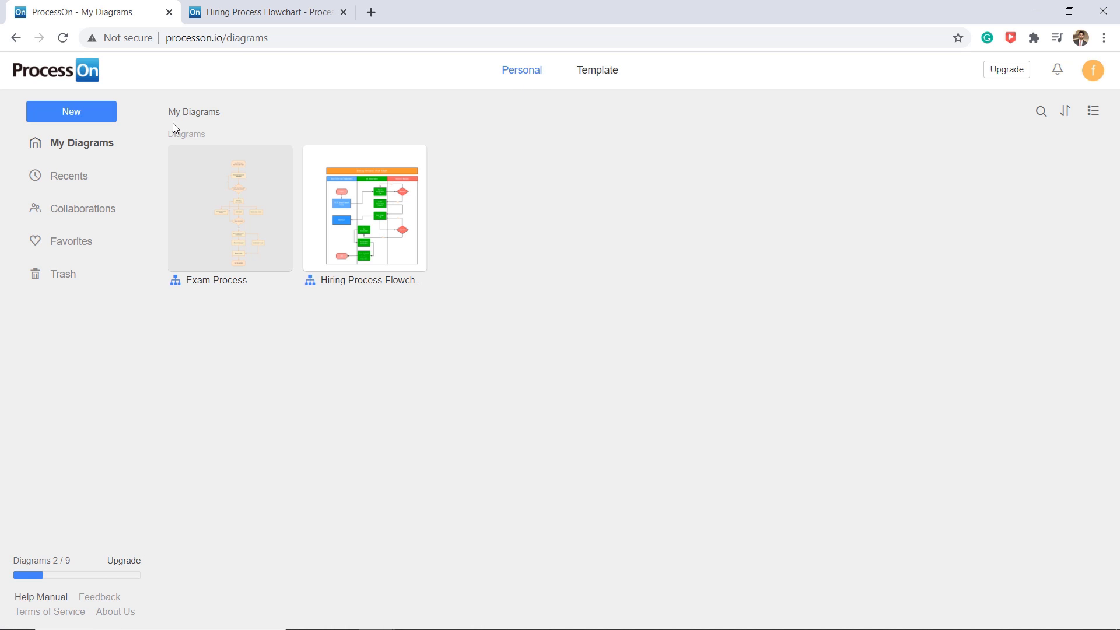
pyautogui.click(108, 119)
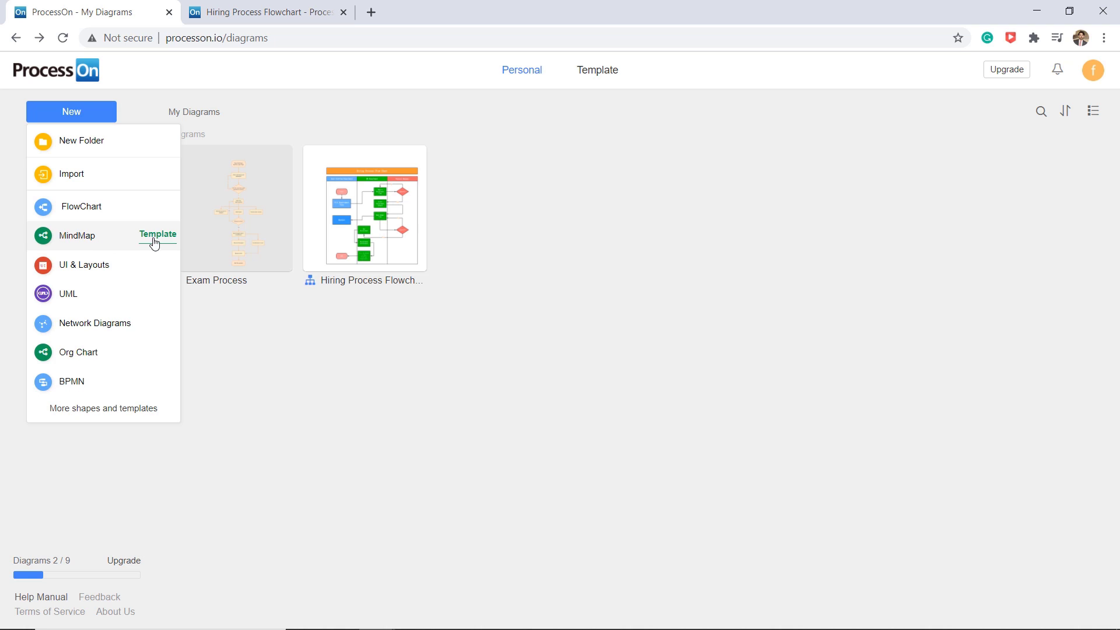
# - Create a blank mind map and add main topics around the central topic
pyautogui.click(103, 244)
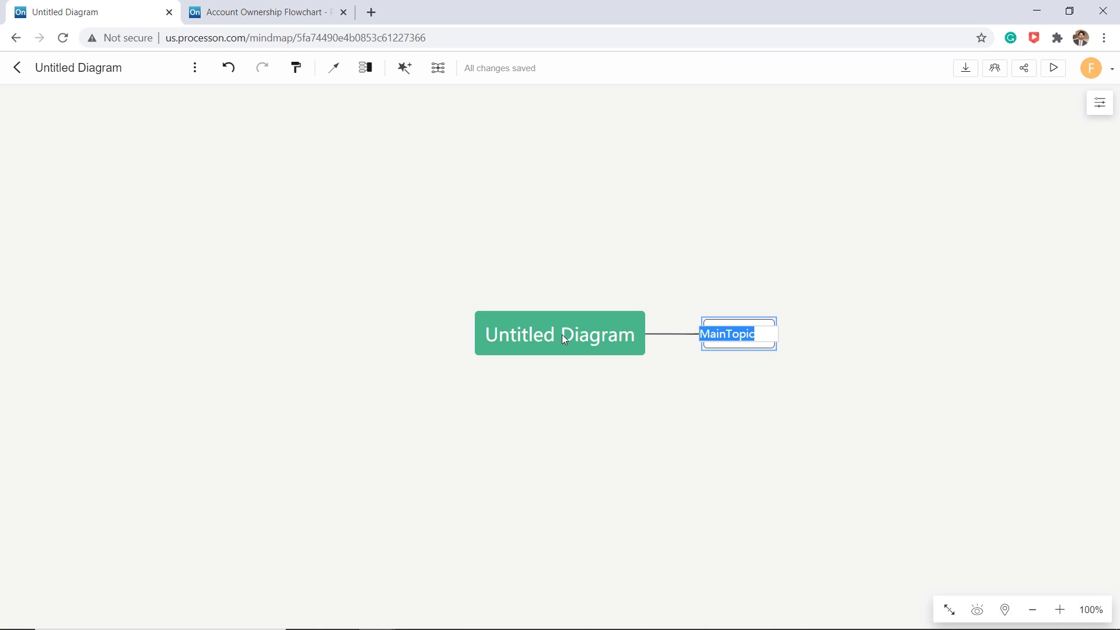
pyautogui.click(559, 338)
pyautogui.press('Tab')
pyautogui.press('Return')
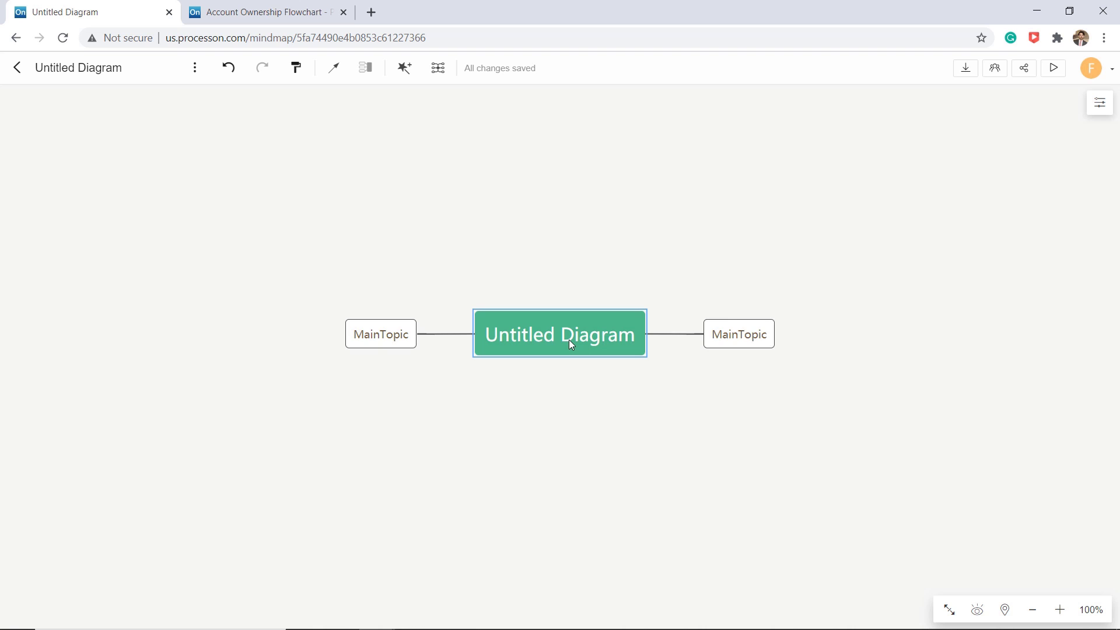
pyautogui.press('Return')
pyautogui.press('Return')
pyautogui.press('Return')
pyautogui.click(568, 339)
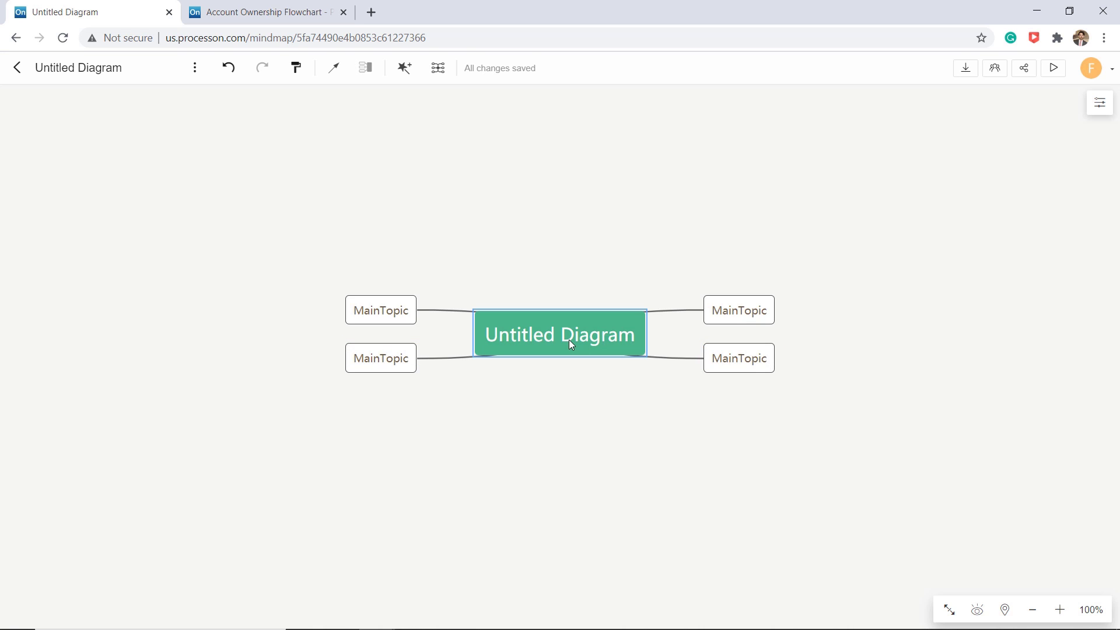
# - Add two SubTopics each to the upper-right and lower-right main topics
pyautogui.click(735, 318)
pyautogui.press('Tab')
pyautogui.click(748, 320)
pyautogui.press('Tab')
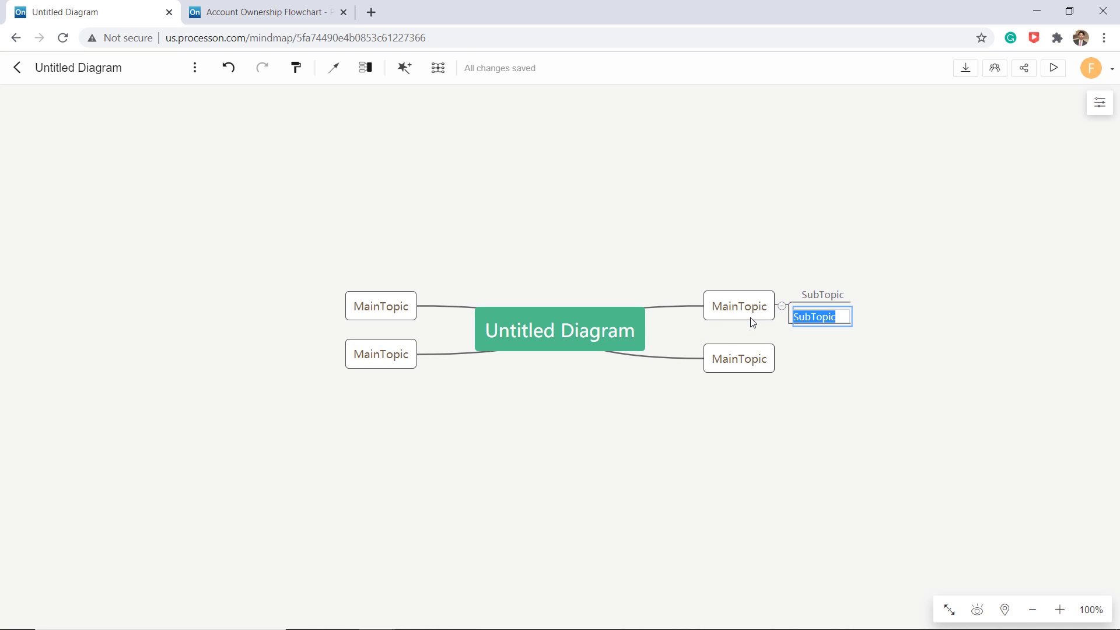
pyautogui.click(760, 365)
pyautogui.press('Tab')
pyautogui.press('Return')
pyautogui.click(760, 367)
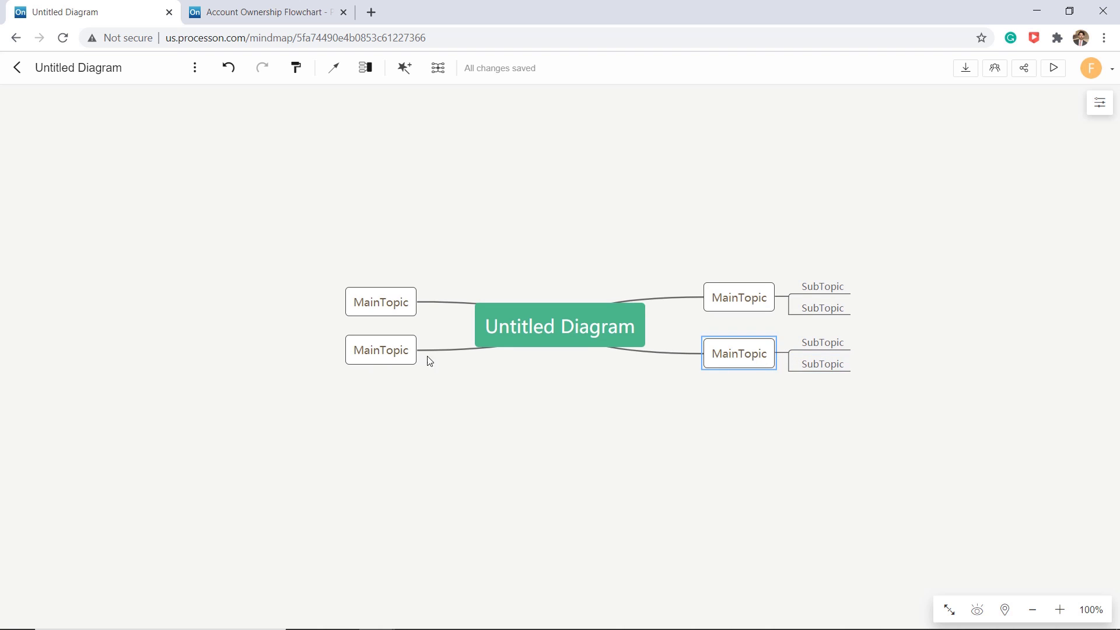
# - Add two SubTopics to the lower-left topic and three to the upper-left topic
pyautogui.click(395, 352)
pyautogui.press('Tab')
pyautogui.press('Return')
pyautogui.press('Return')
pyautogui.click(387, 291)
pyautogui.press('Tab')
pyautogui.press('Return')
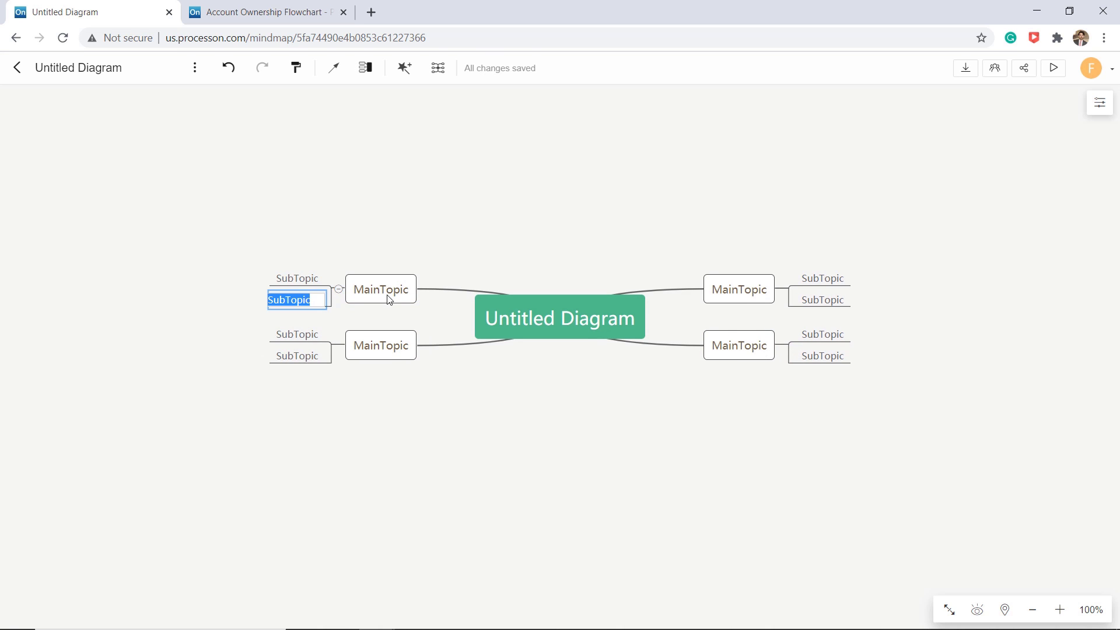
pyautogui.press('Return')
pyautogui.press('Return')
pyautogui.click(610, 296)
# - Title the centre 'Project Plan', add a 'Document' branch, team members' names and roles, and 'Marketing'
pyautogui.doubleClick(610, 297)
pyautogui.write('Project Plan')
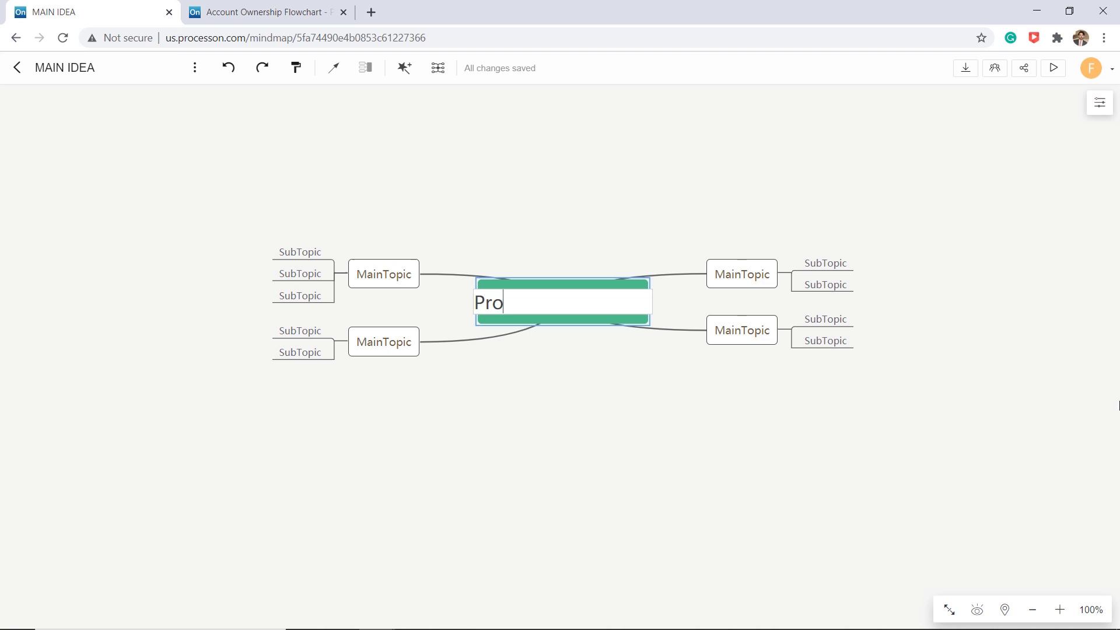
pyautogui.doubleClick(757, 277)
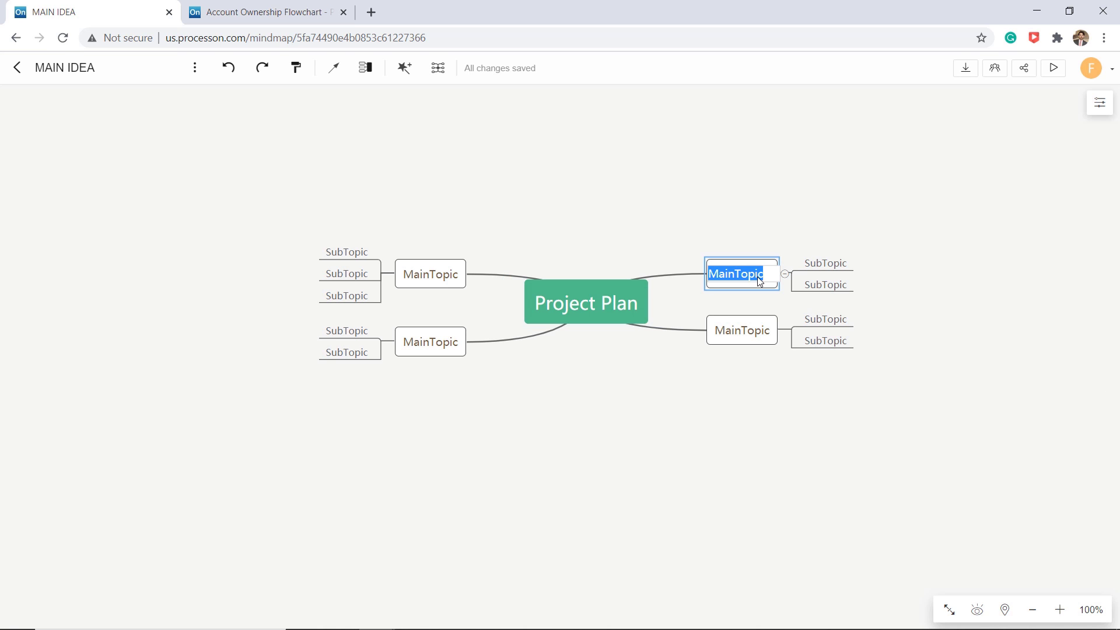
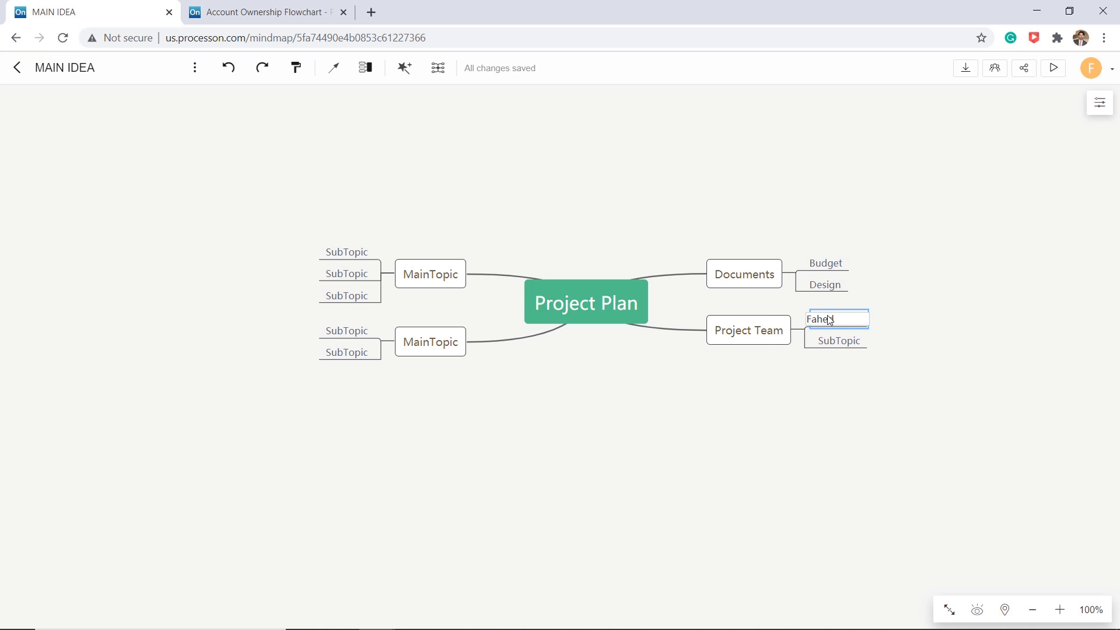
pyautogui.doubleClick(842, 341)
pyautogui.write('Hassan')
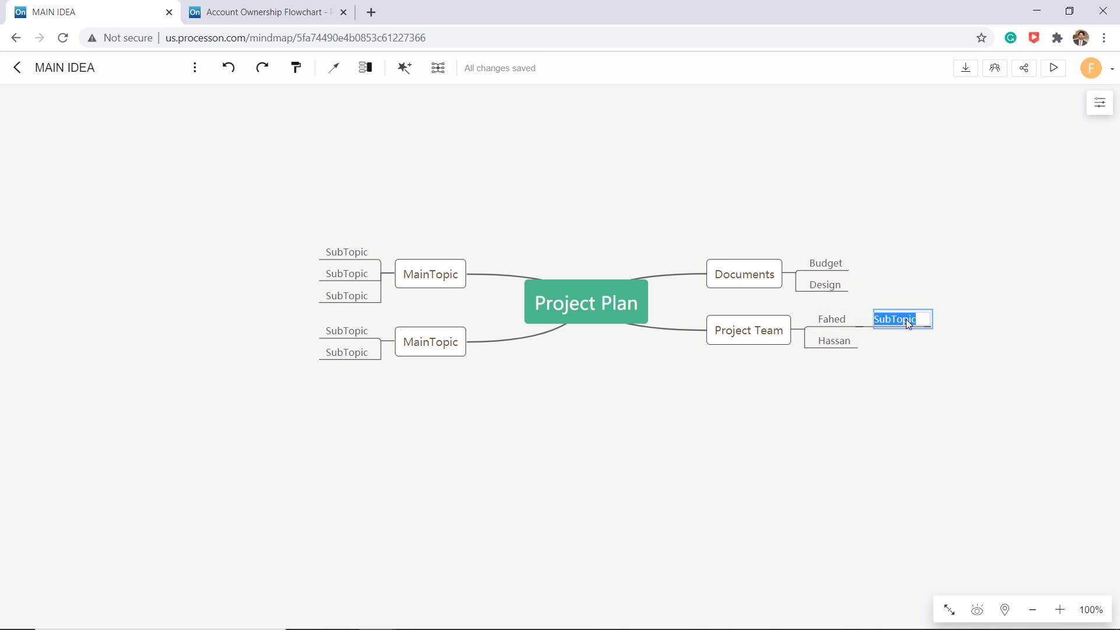
pyautogui.write('Manager')
pyautogui.click(834, 341)
pyautogui.press('Tab')
pyautogui.write('Marketing')
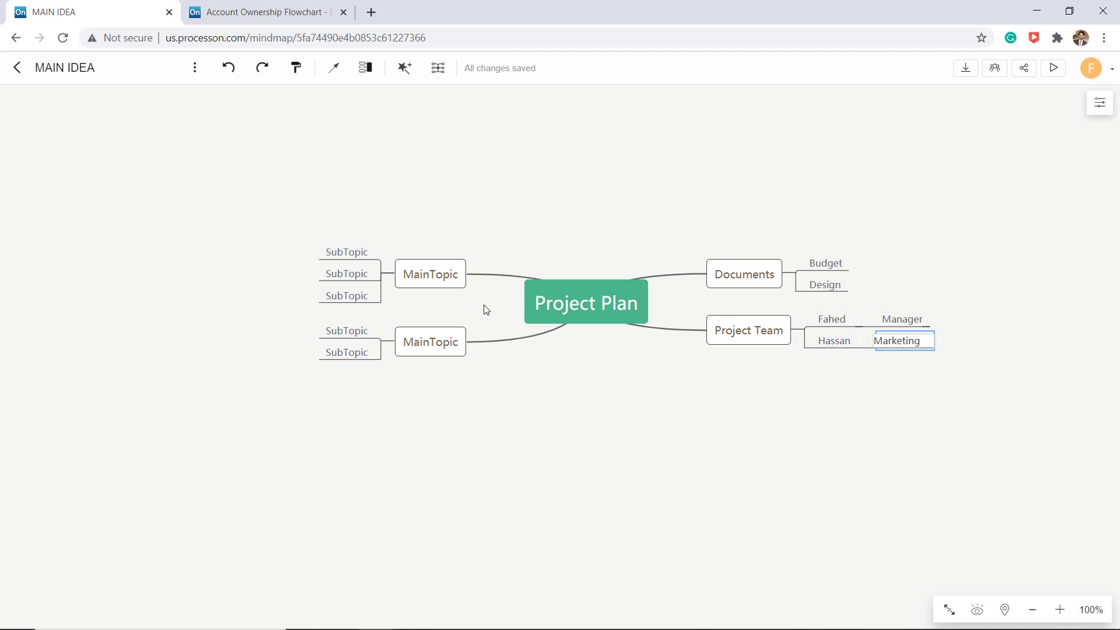
# - Label the Objectives branch and Goals items 'Website Traffic + 30%' and 'Conversion rate + 30%'
pyautogui.doubleClick(449, 276)
pyautogui.write('Objectives')
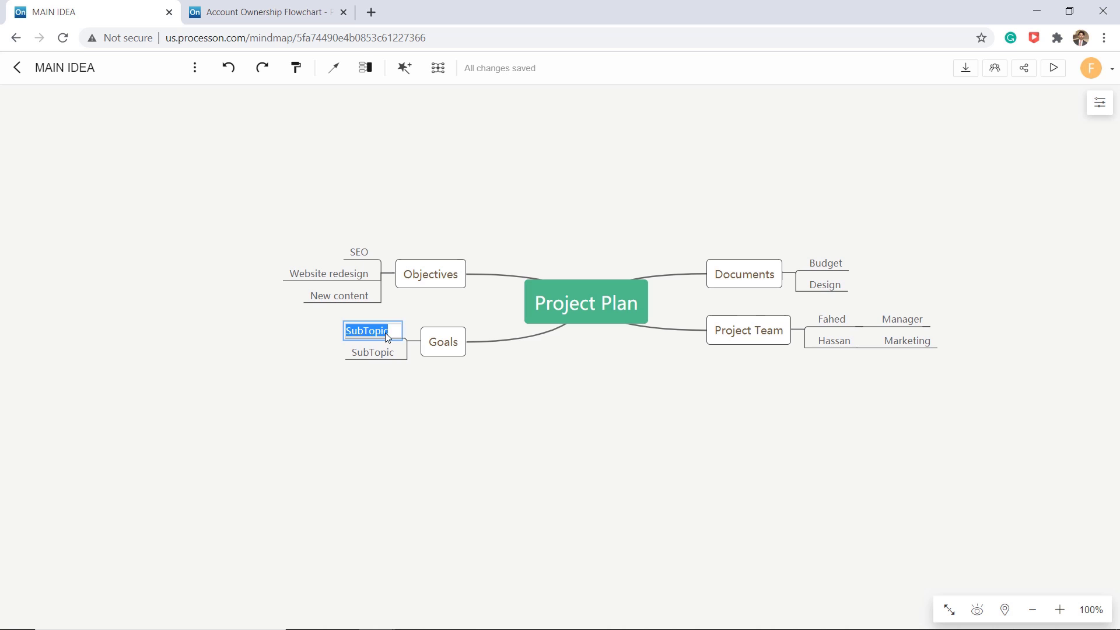
pyautogui.write('Website Traffic')
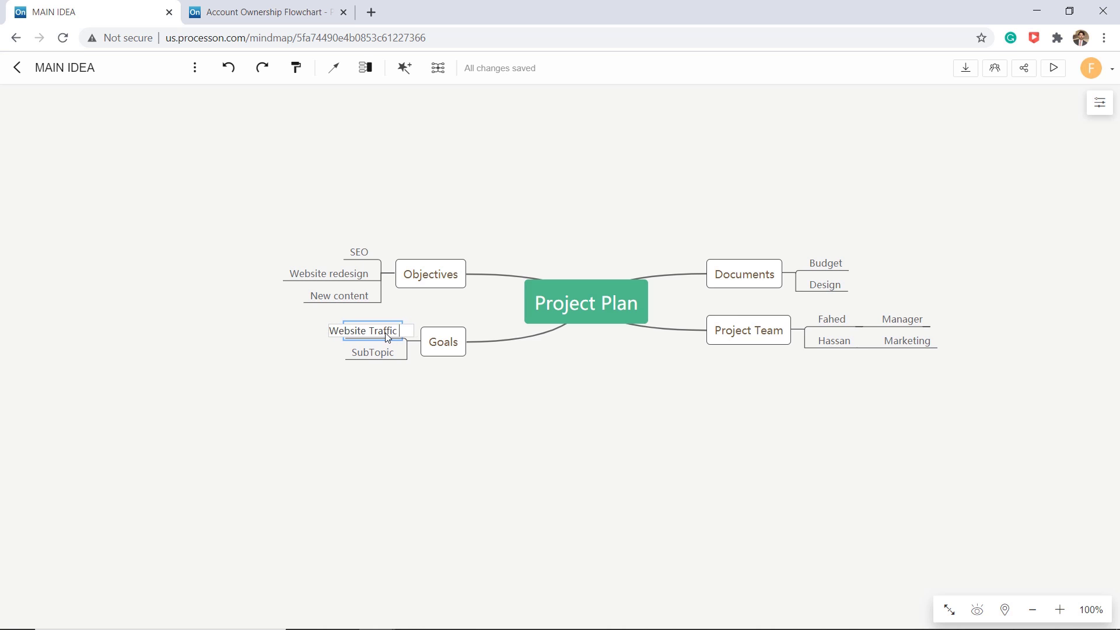
pyautogui.write(' + 30%')
pyautogui.doubleClick(382, 353)
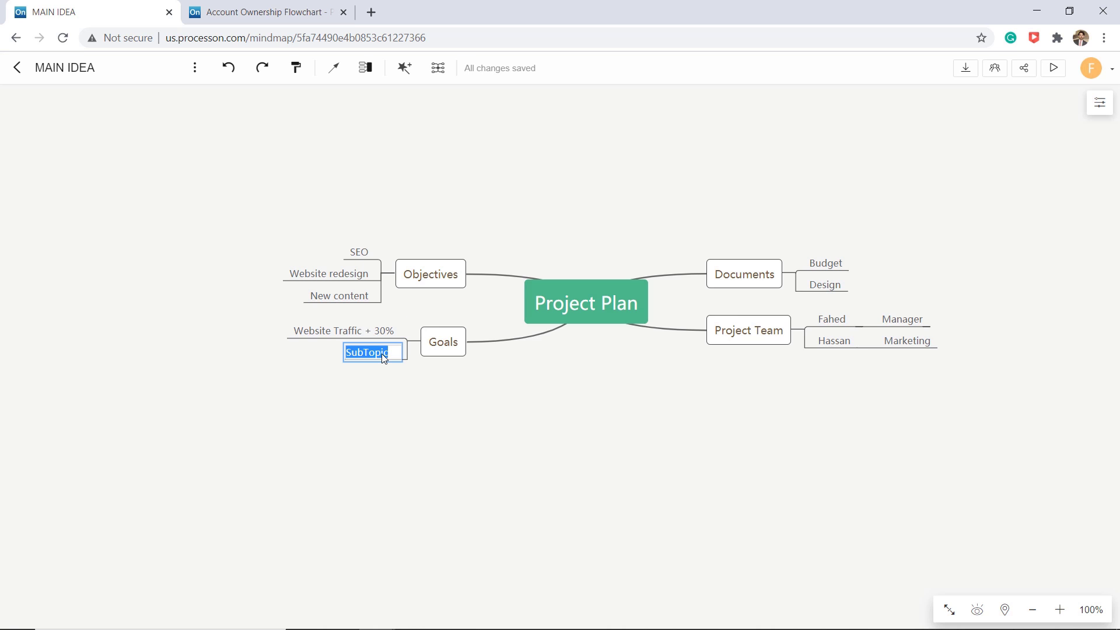
pyautogui.write('Conversion rate + 30%')
pyautogui.click(533, 380)
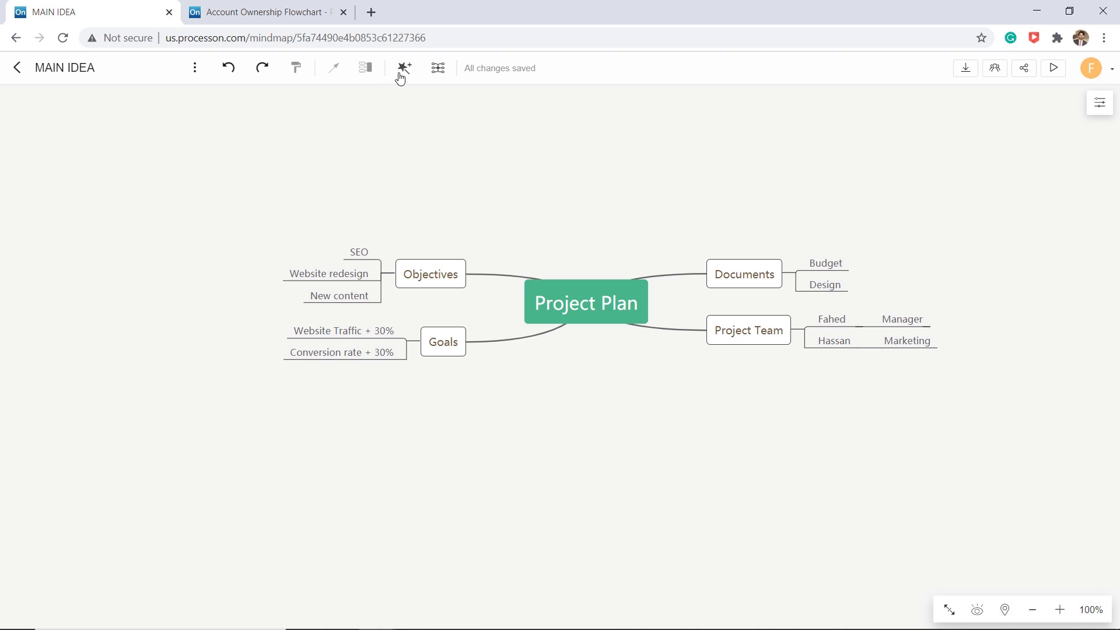
# - Apply the orange theme to the whole map
pyautogui.click(404, 68)
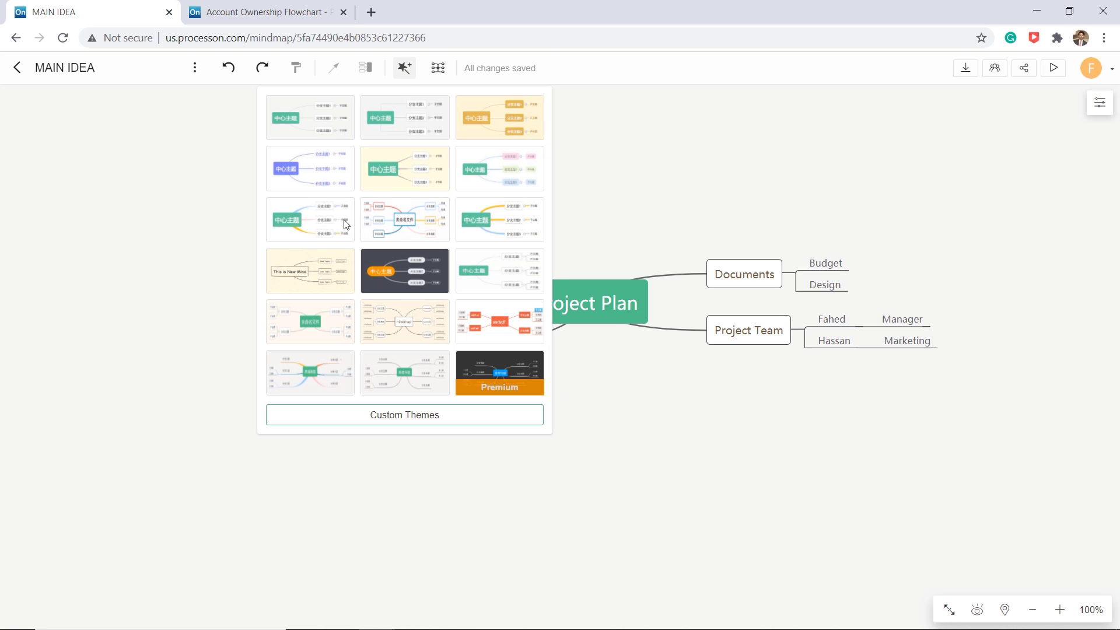
pyautogui.click(318, 225)
pyautogui.click(405, 68)
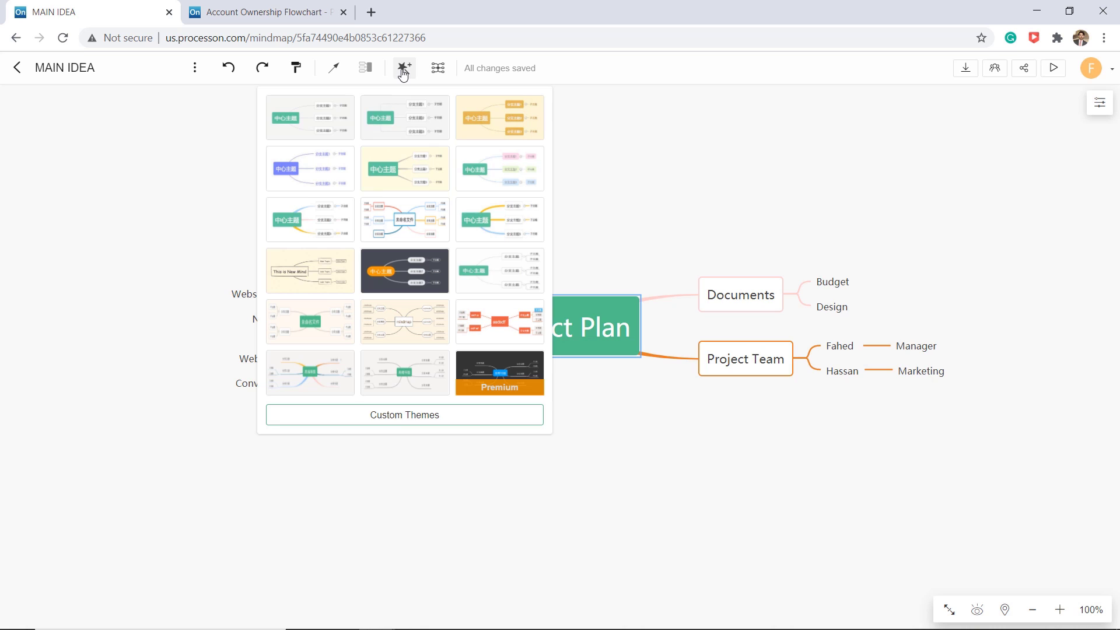
pyautogui.click(472, 292)
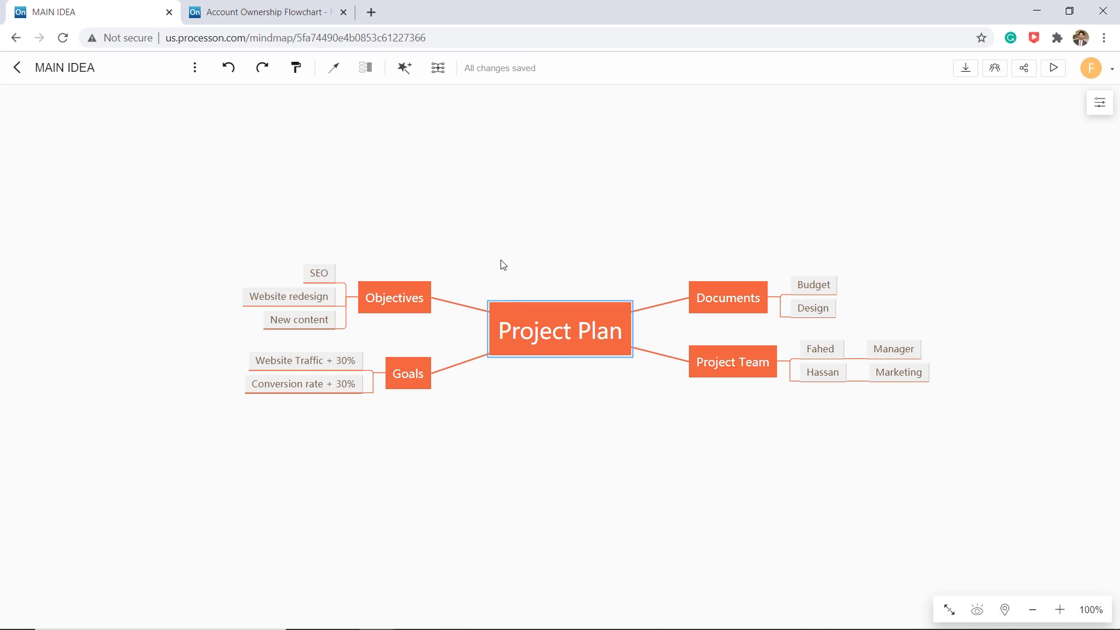
# - Try Right Aligned and Tree Org Chart structures, settling on the Org Chart layout
pyautogui.click(438, 68)
pyautogui.click(435, 130)
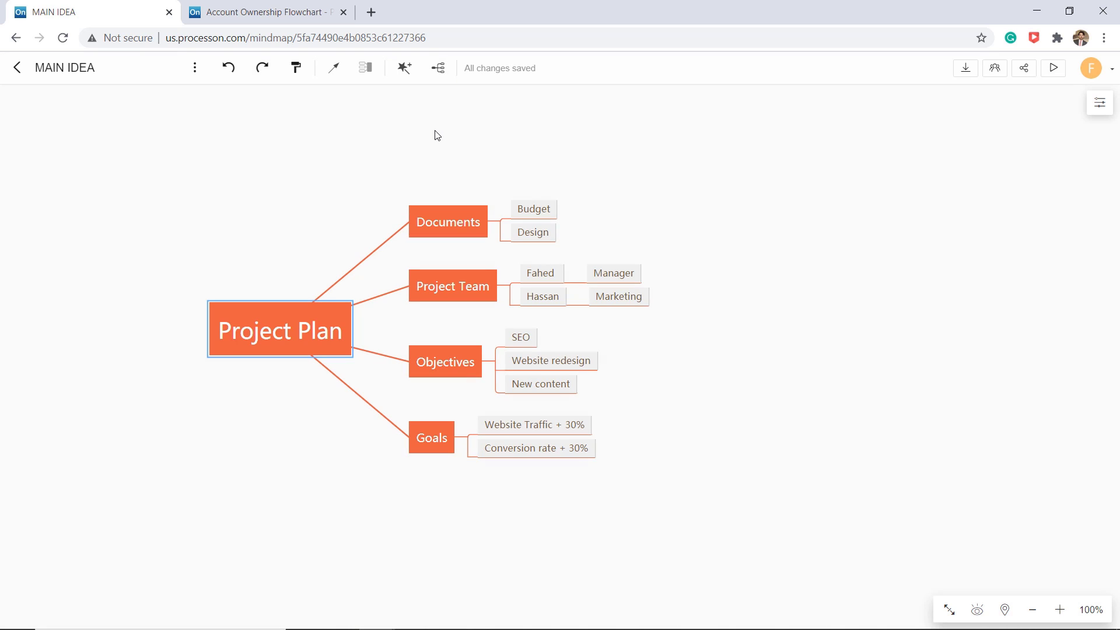
pyautogui.click(438, 68)
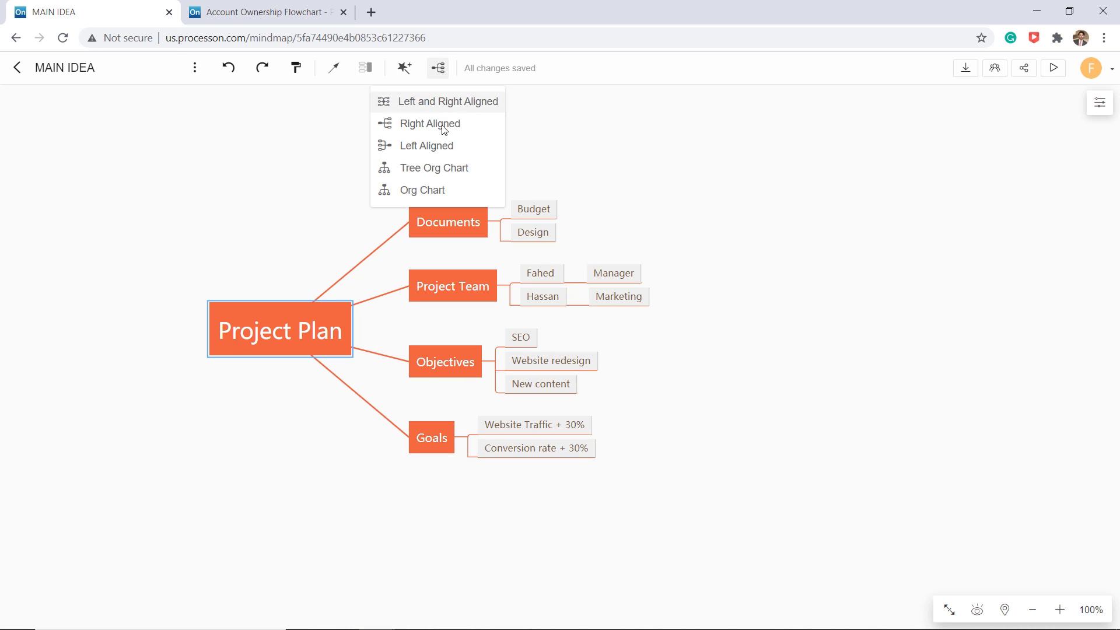
pyautogui.click(445, 169)
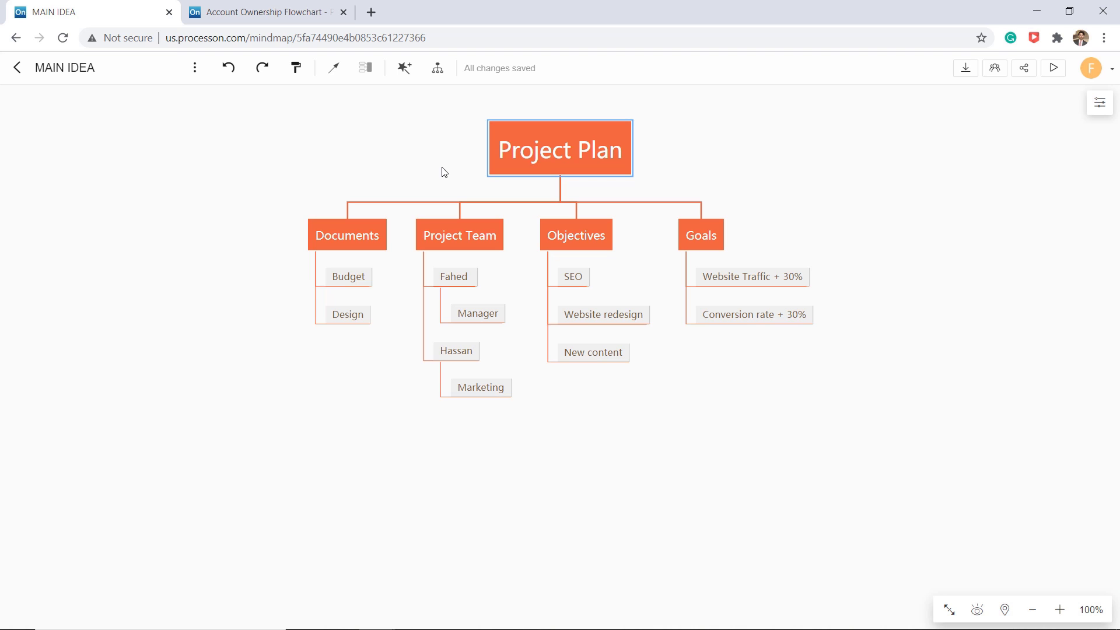
pyautogui.click(438, 69)
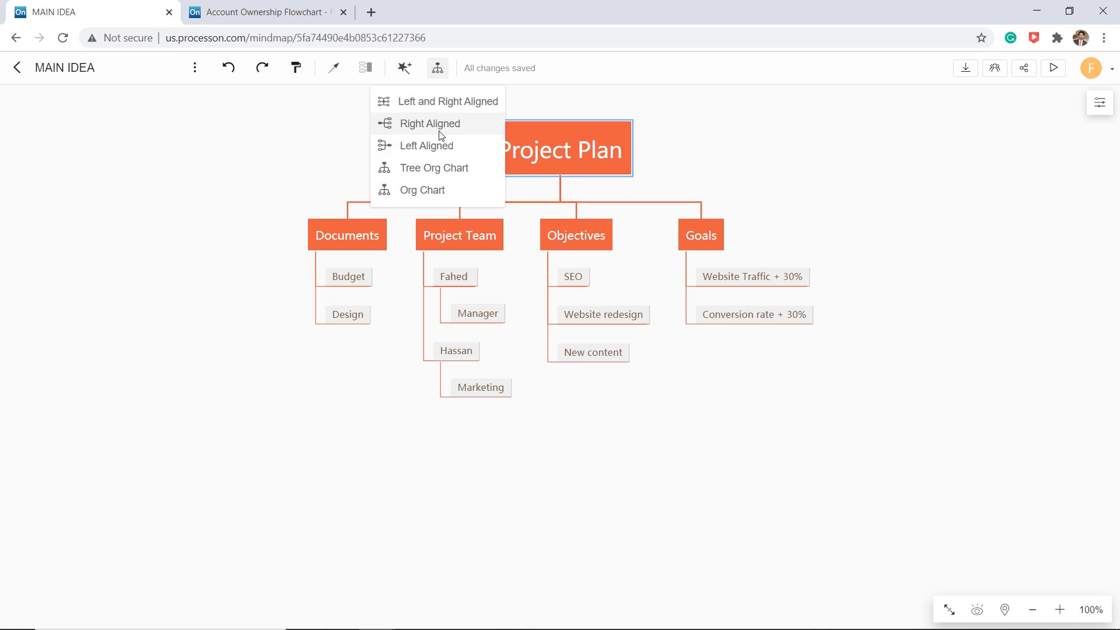
pyautogui.click(444, 192)
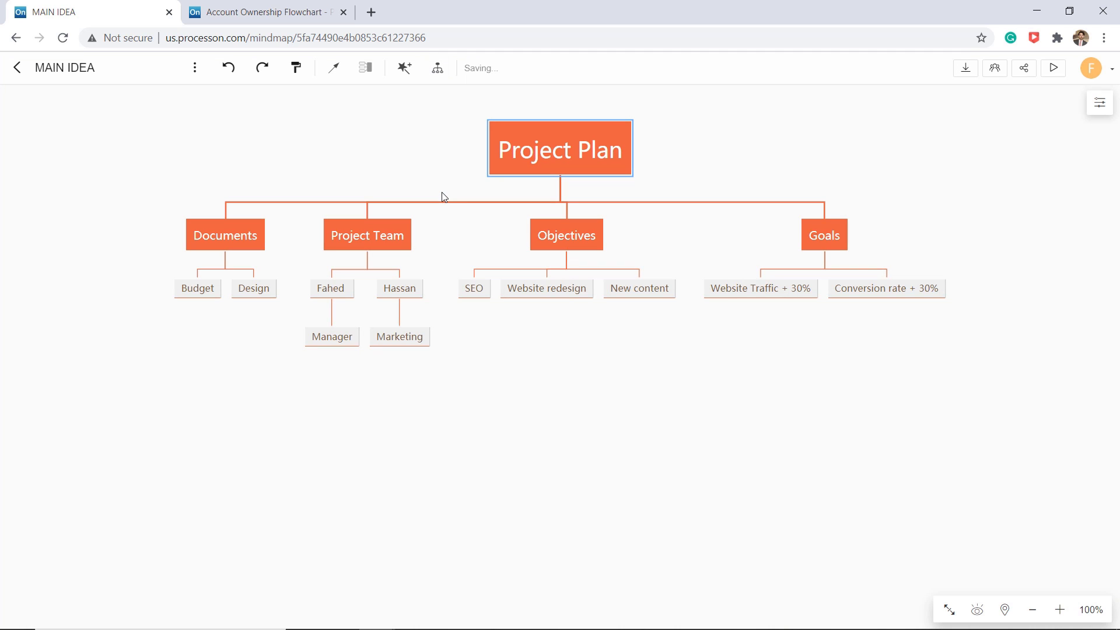
pyautogui.click(438, 68)
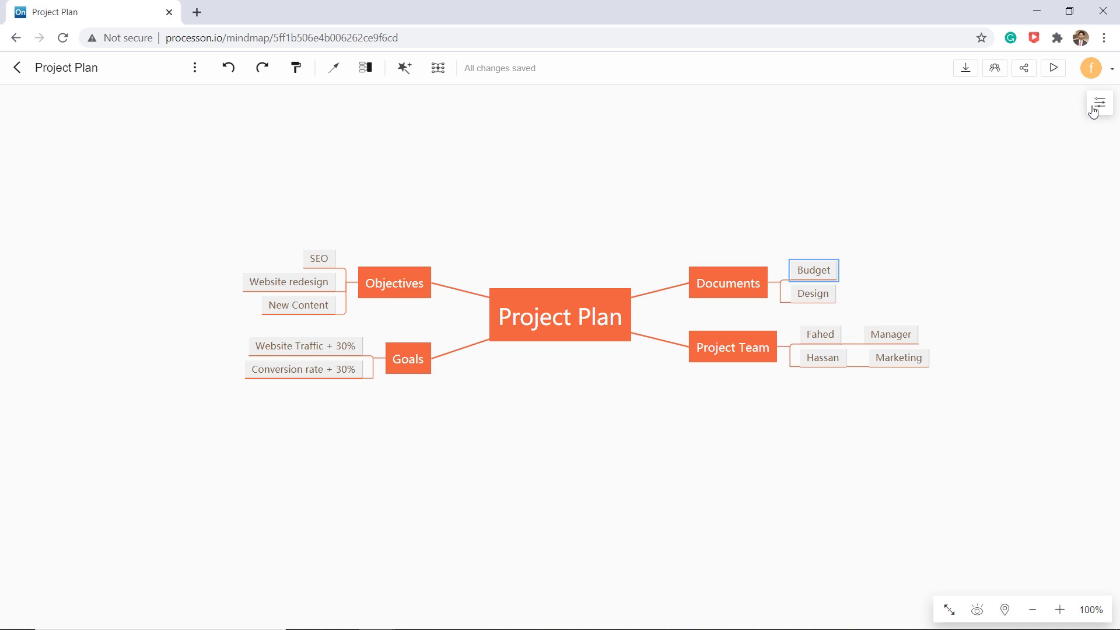
# - Give Budget the red node theme and Design the blue oval theme
pyautogui.click(1097, 105)
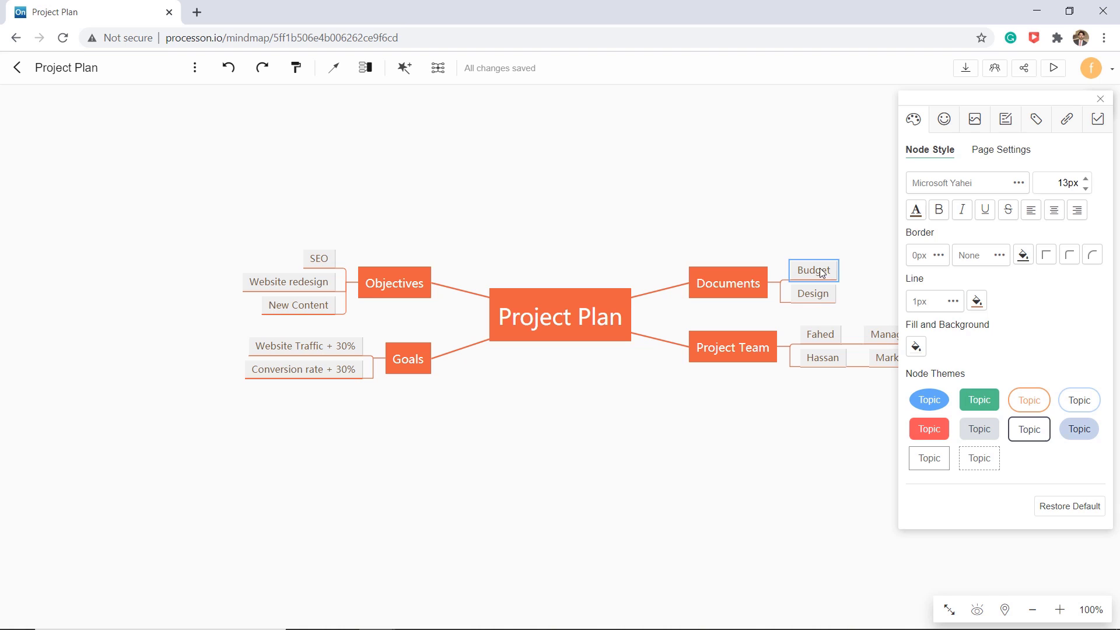
pyautogui.click(972, 404)
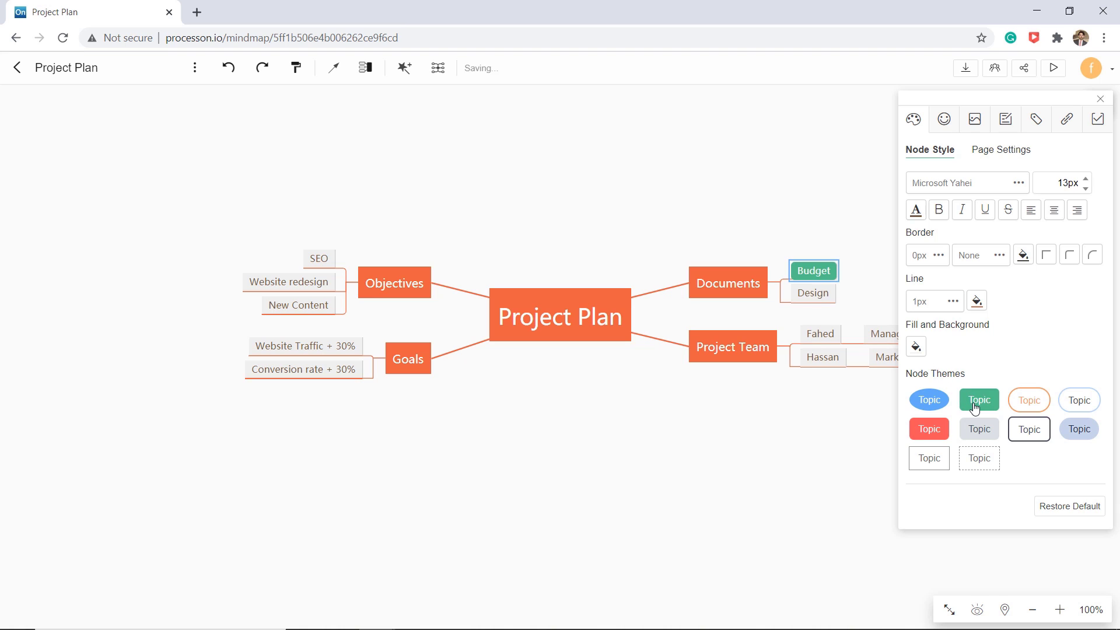
pyautogui.click(931, 403)
pyautogui.click(1030, 407)
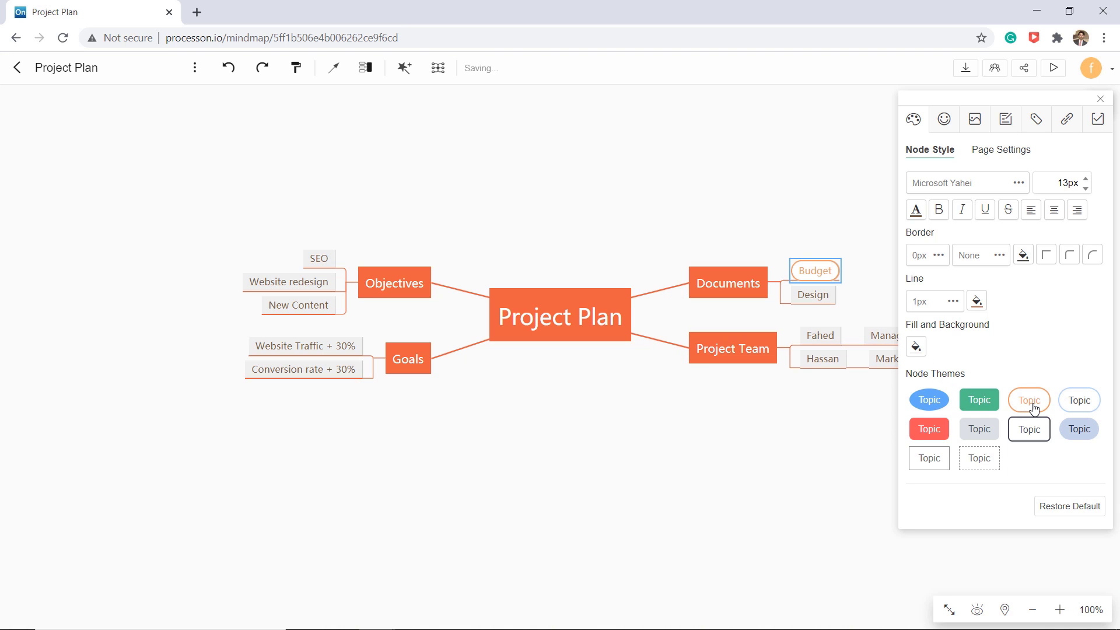
pyautogui.click(929, 431)
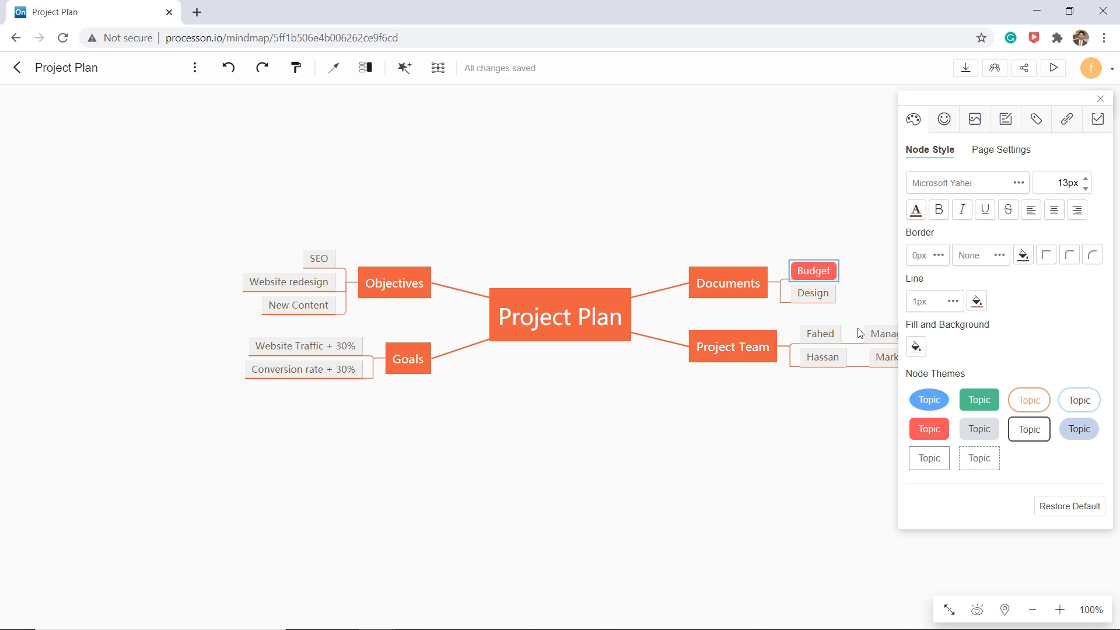
pyautogui.click(822, 295)
pyautogui.click(931, 402)
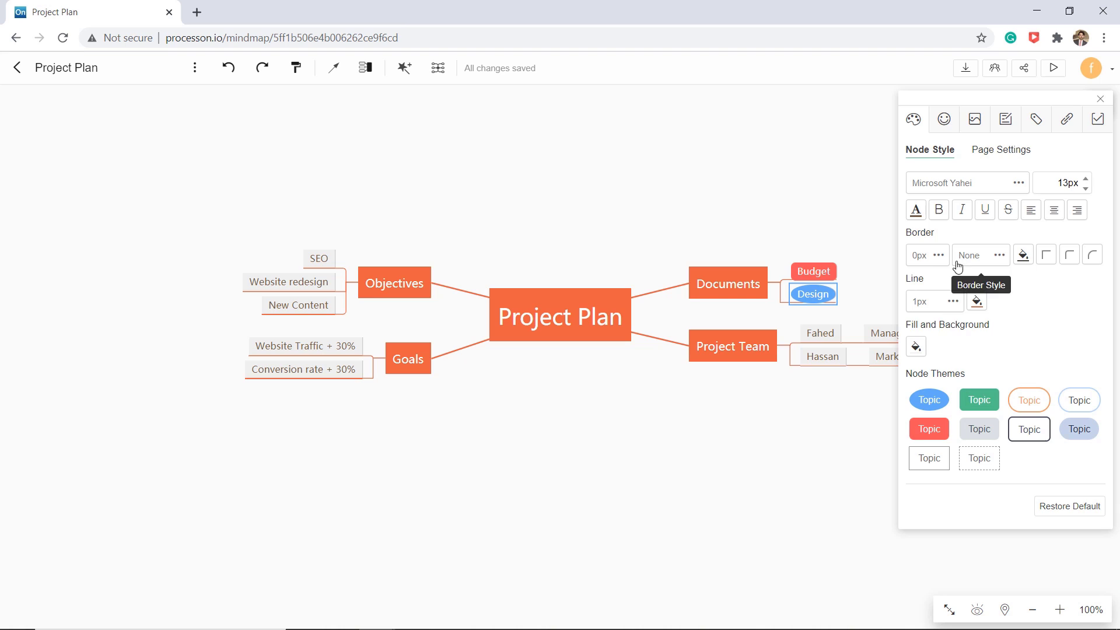
# - Set Design's line width to 2px and enlarge the Budget and Design labels to 16px
pyautogui.click(953, 301)
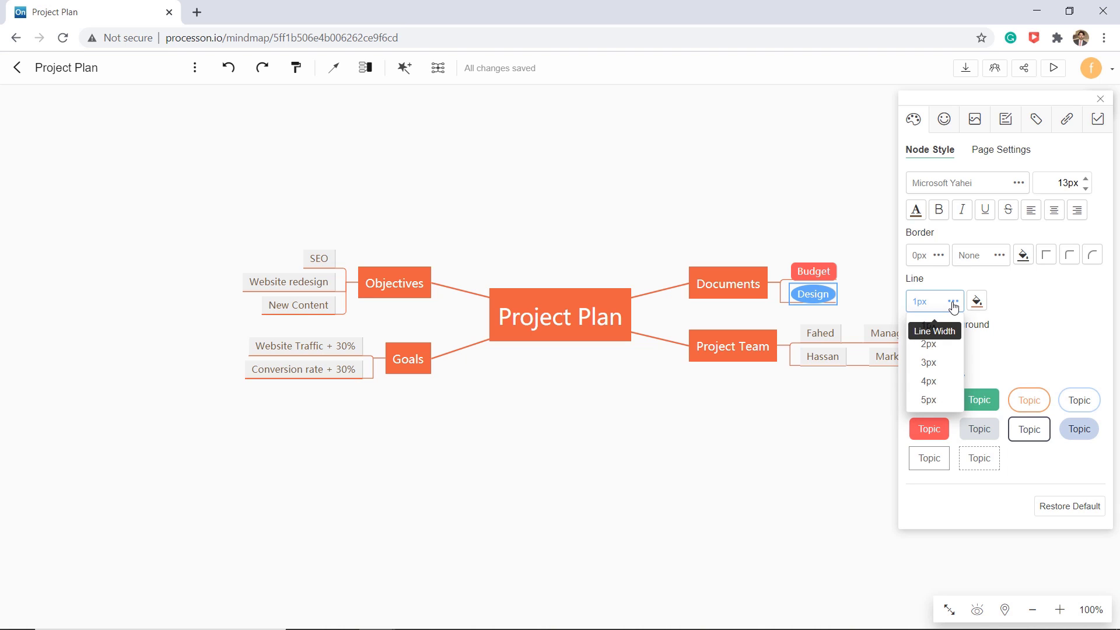
pyautogui.click(947, 345)
pyautogui.press('Up')
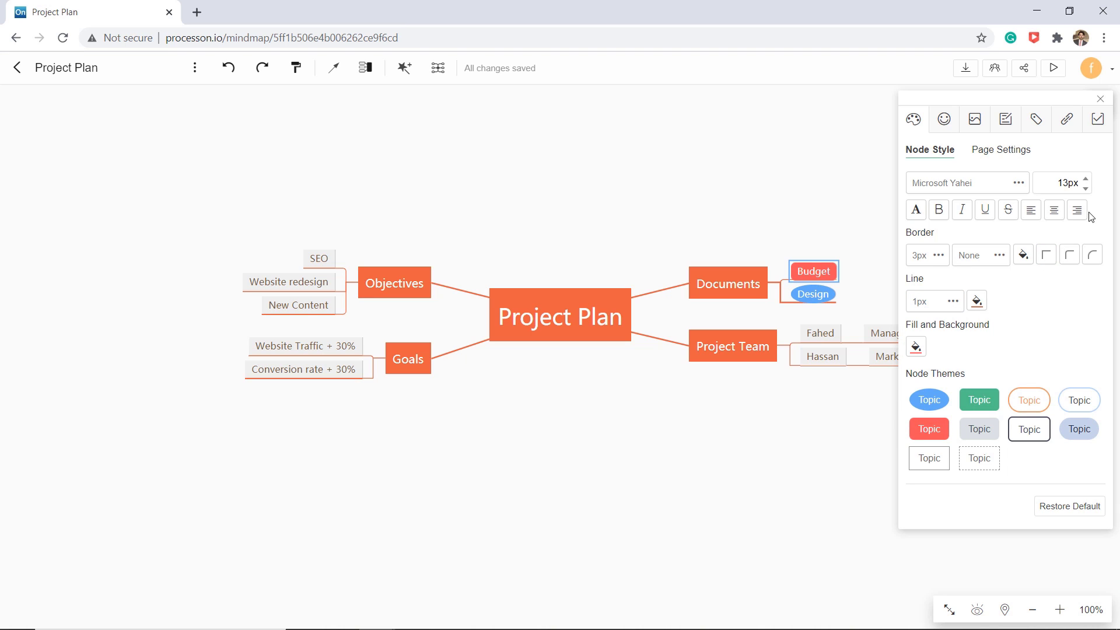
pyautogui.click(1086, 179)
pyautogui.click(1086, 179)
pyautogui.click(1086, 179)
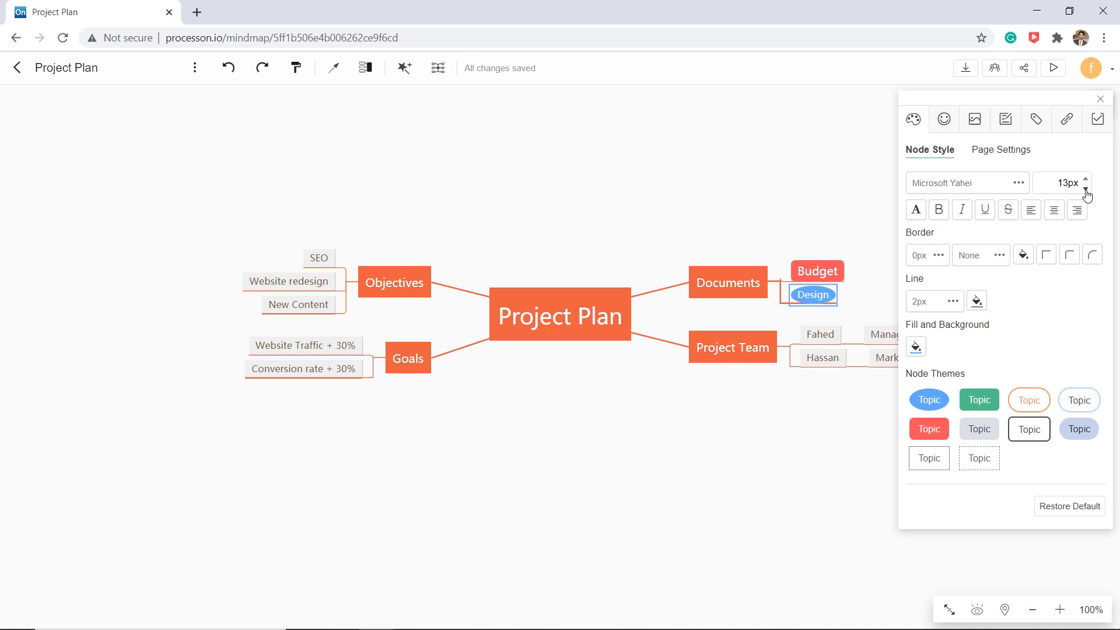
pyautogui.click(1087, 179)
pyautogui.click(1086, 179)
pyautogui.click(1086, 179)
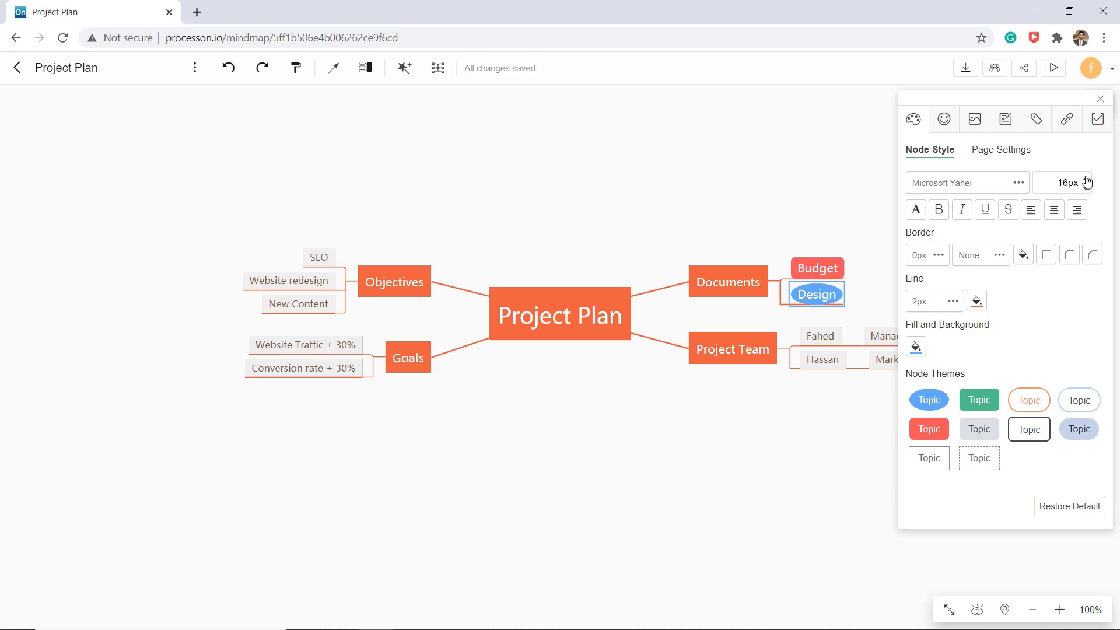
pyautogui.click(1086, 179)
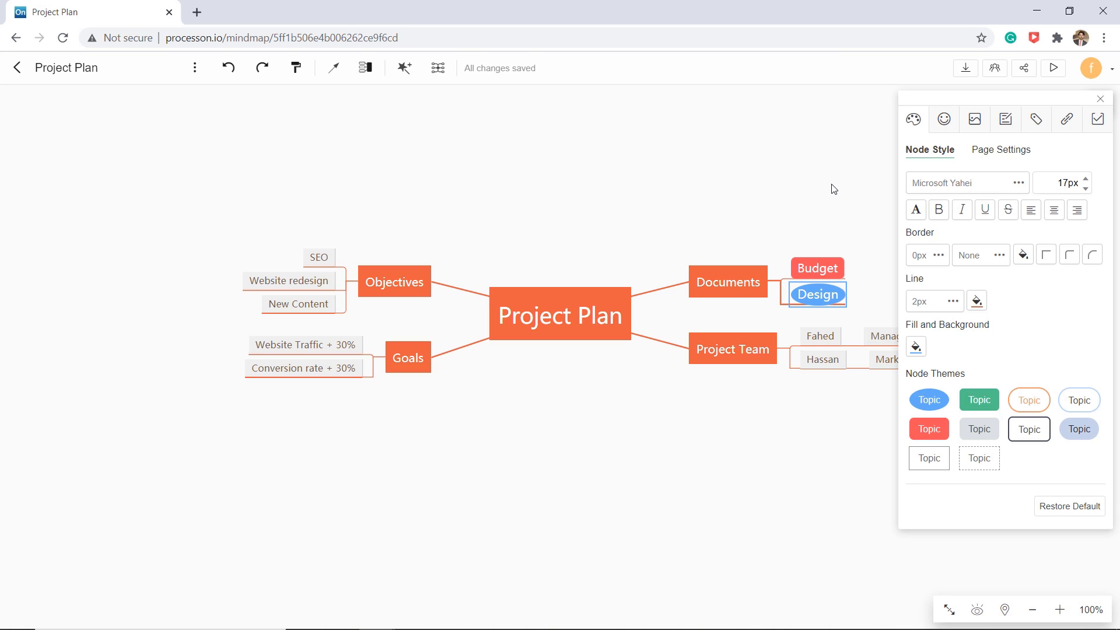
# - Add a number 1 icon to Budget and a number 2 icon to Design
pyautogui.click(947, 121)
pyautogui.click(915, 190)
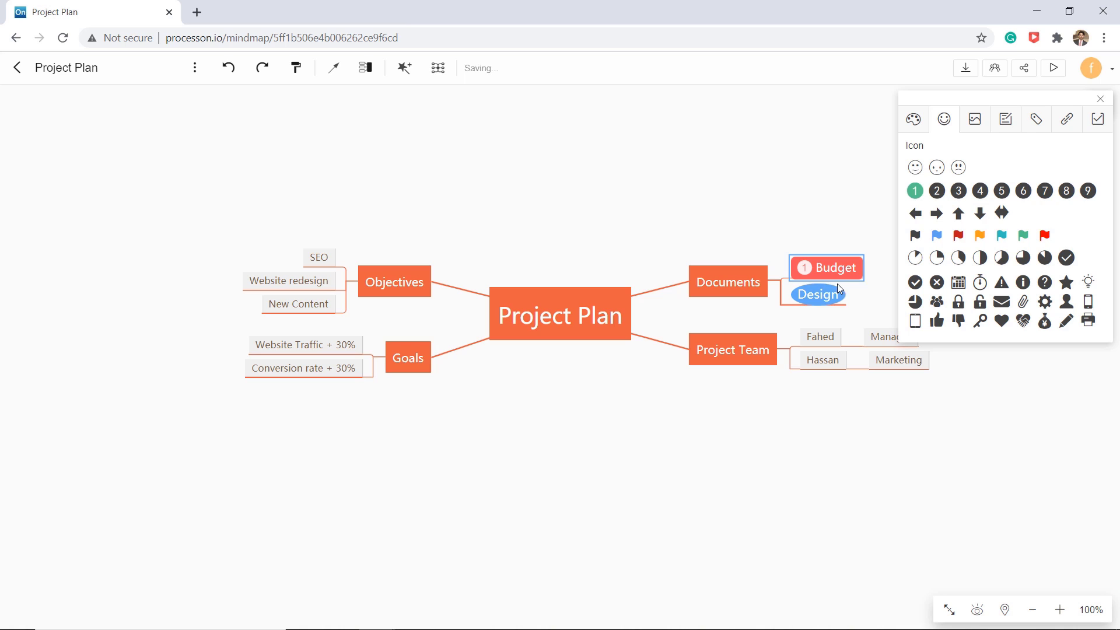
pyautogui.click(937, 192)
# - Browse the image, remark, tag and link options, then close the panel and clear the selection
pyautogui.press('Up')
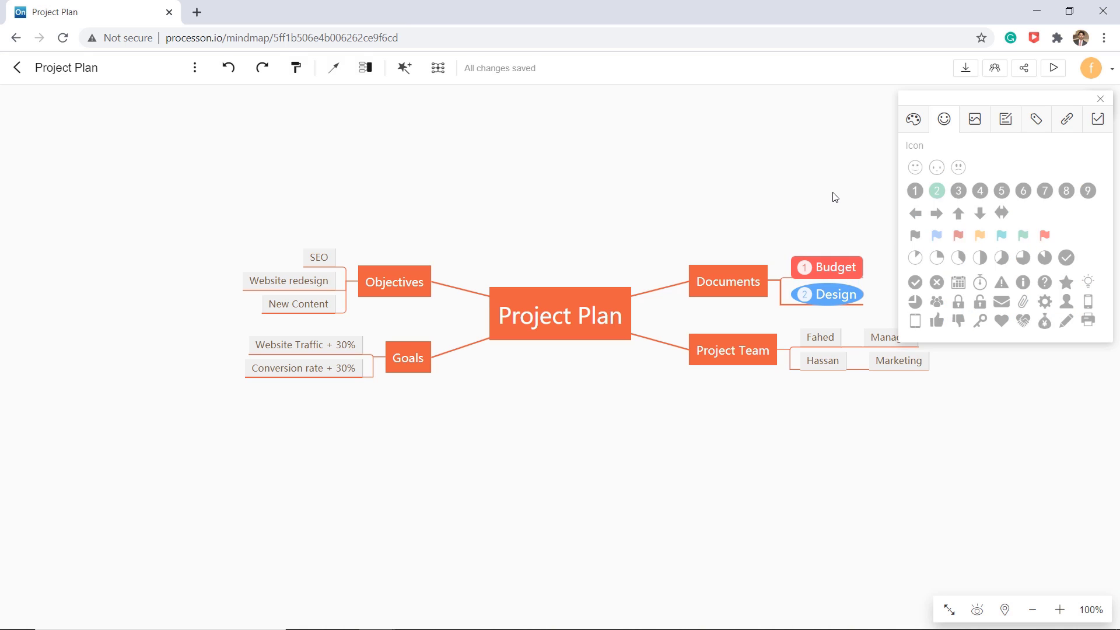
pyautogui.click(975, 119)
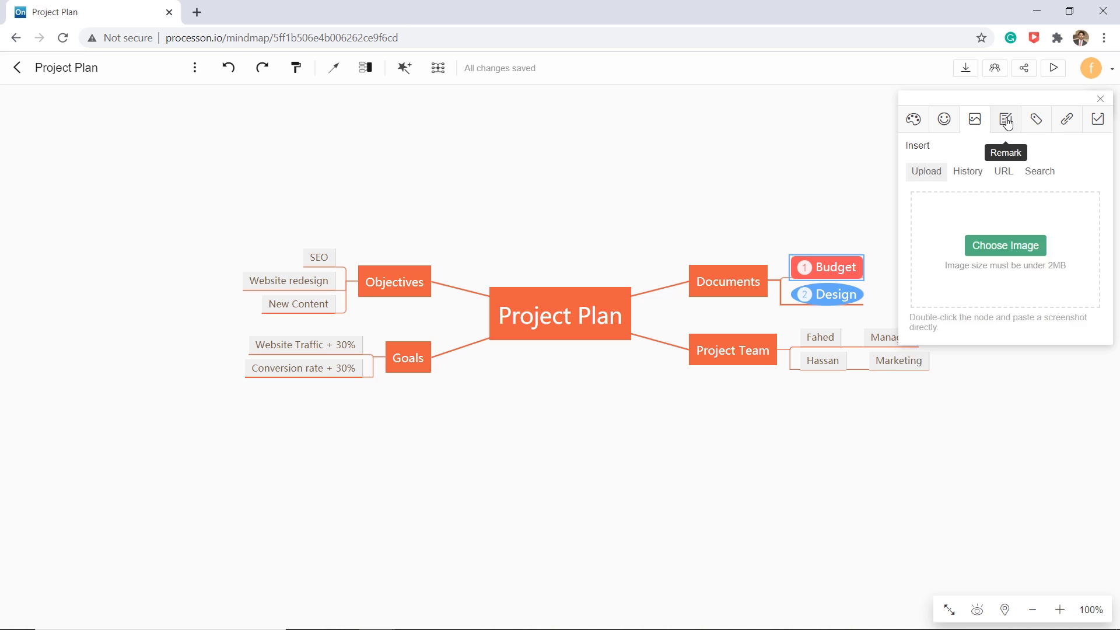
pyautogui.click(1008, 123)
pyautogui.click(1036, 121)
pyautogui.click(1063, 121)
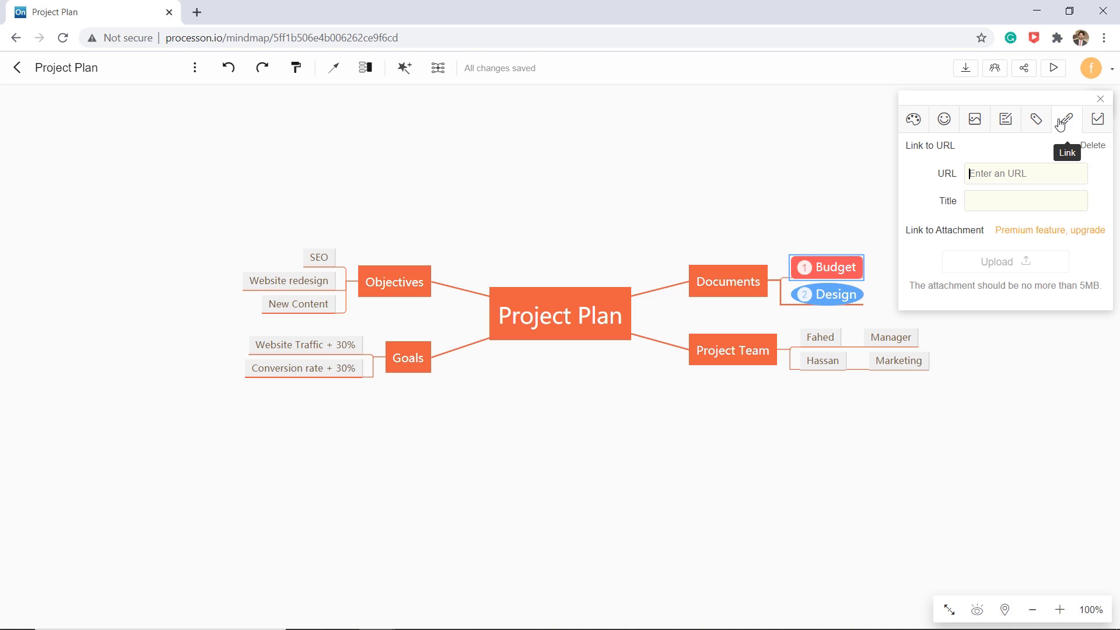
pyautogui.click(1100, 99)
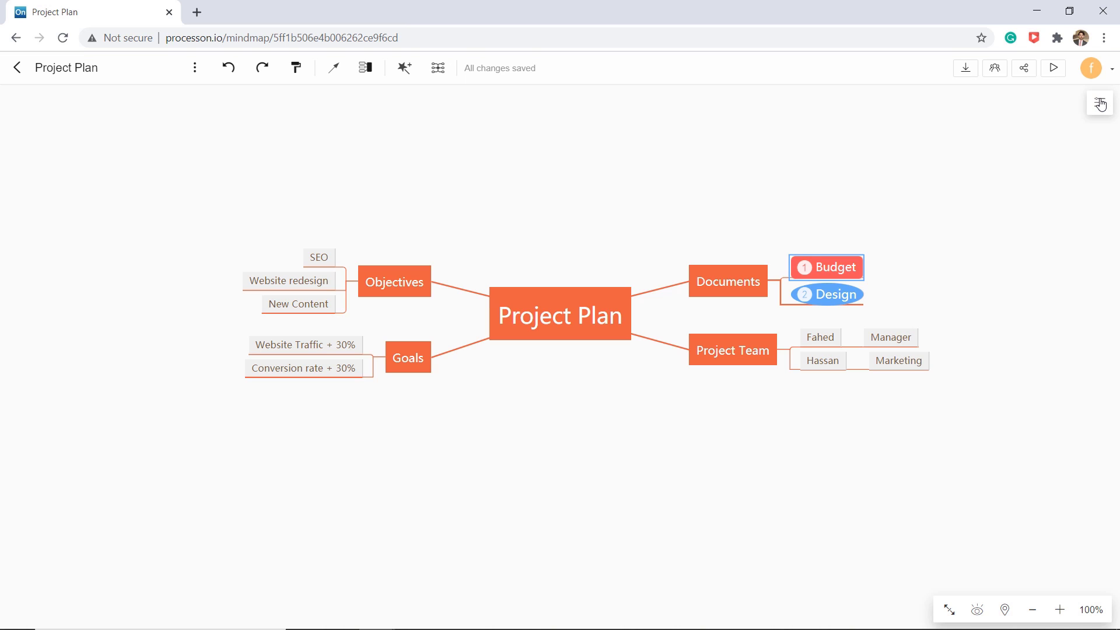
pyautogui.click(1090, 190)
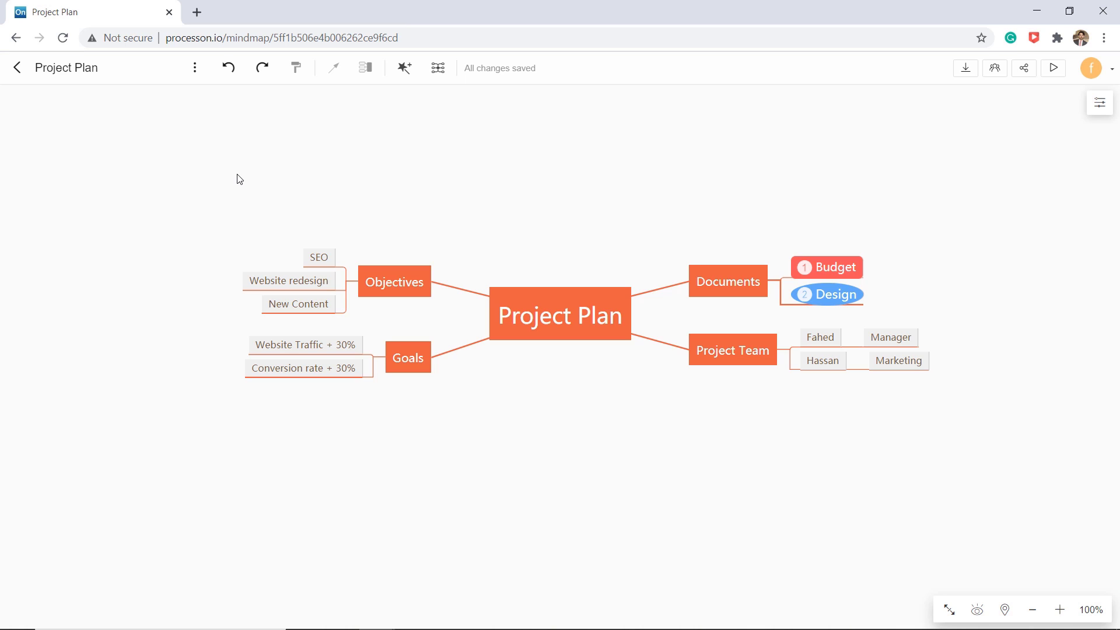
# - Draw a relationship arrow from SEO to Website Traffic + 30%, bending its curve out to the left
pyautogui.click(305, 255)
pyautogui.click(334, 68)
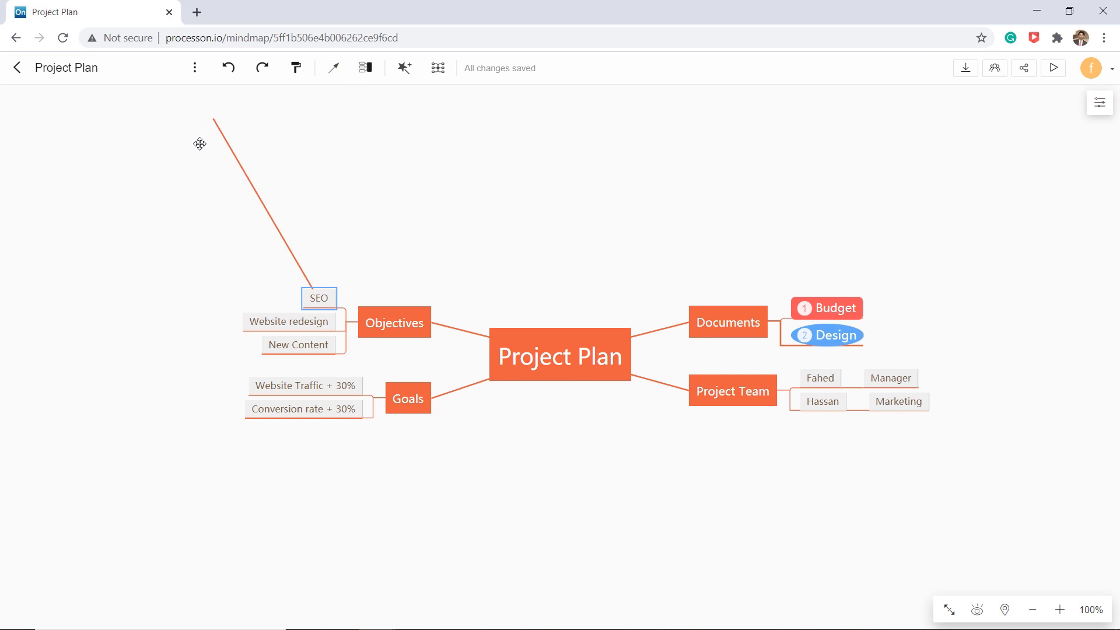
pyautogui.click(255, 396)
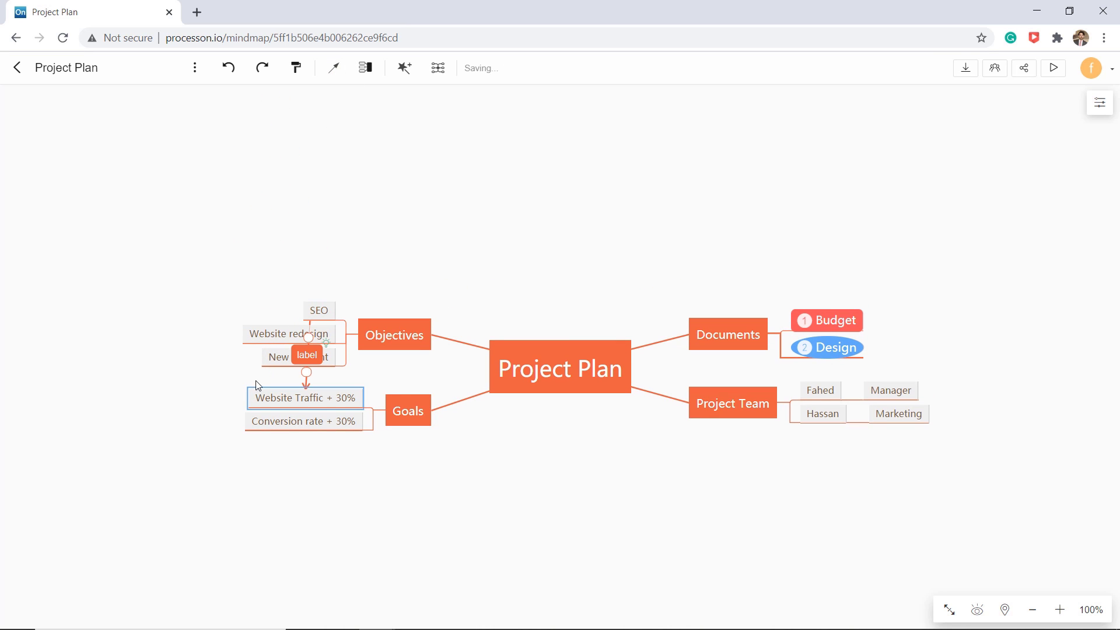
pyautogui.moveTo(313, 335); pyautogui.dragTo(208, 315)
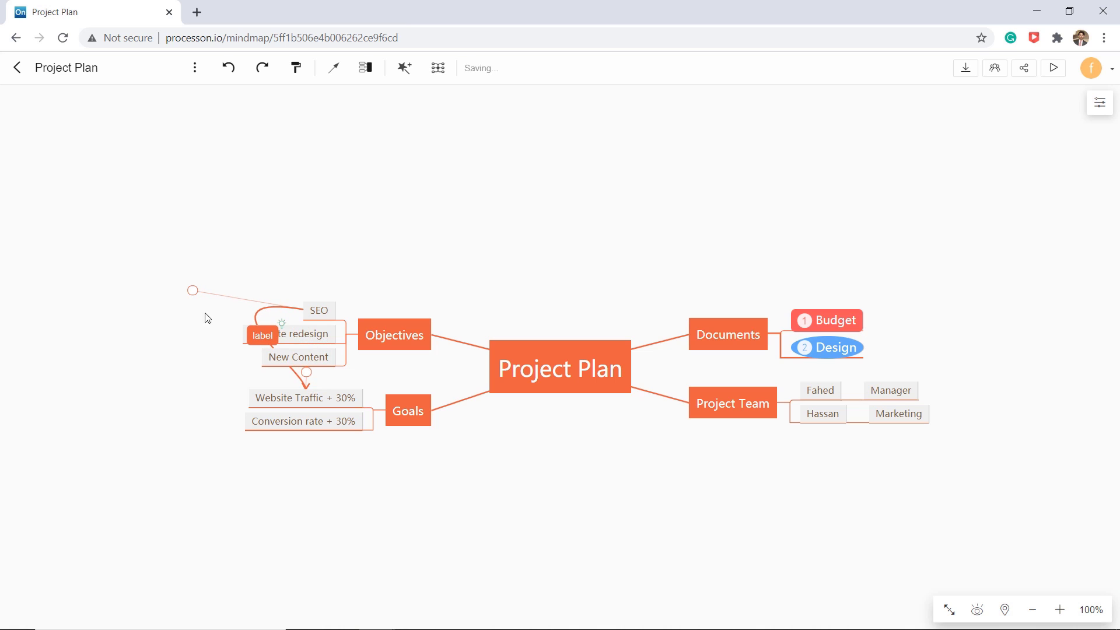
pyautogui.moveTo(290, 376); pyautogui.dragTo(180, 353)
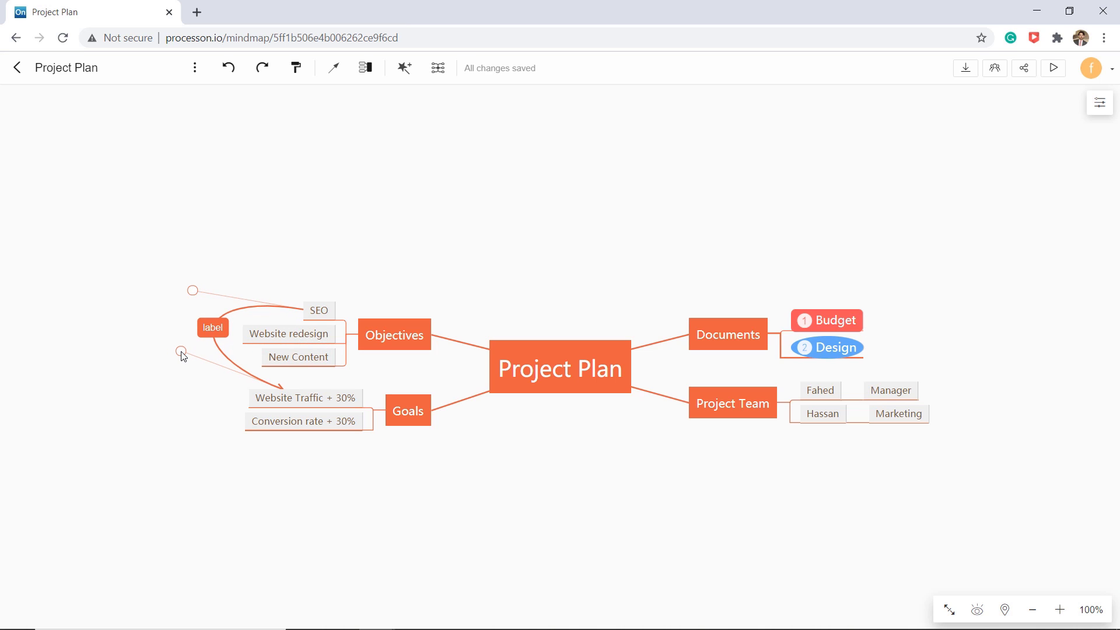
pyautogui.click(168, 363)
pyautogui.scroll(-1, 210, 195)
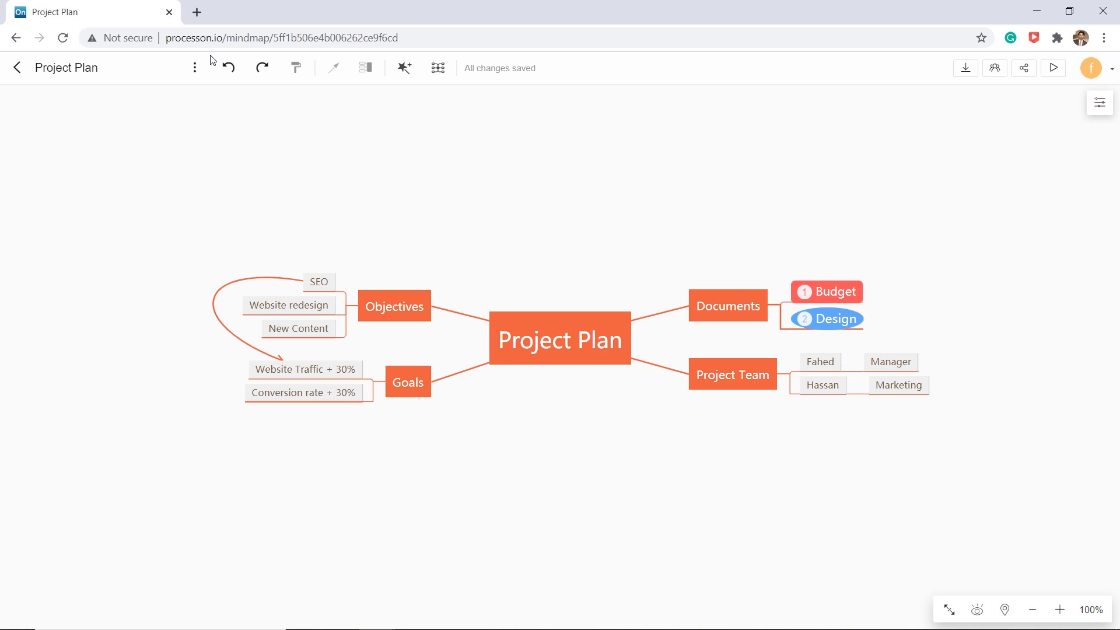
pyautogui.click(195, 67)
pyautogui.click(241, 106)
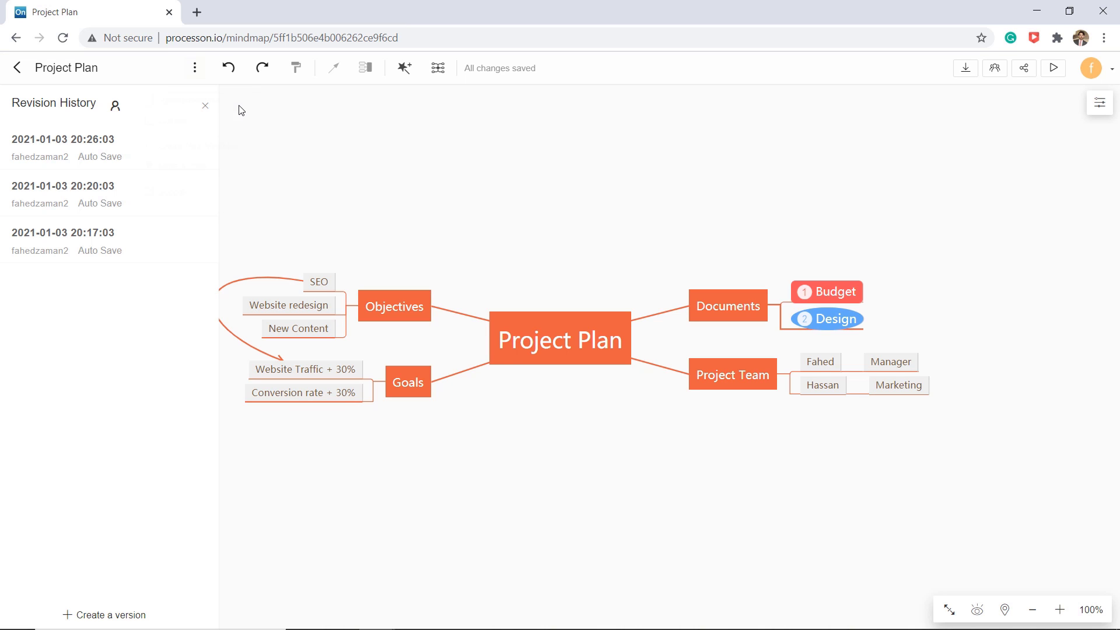
pyautogui.click(159, 152)
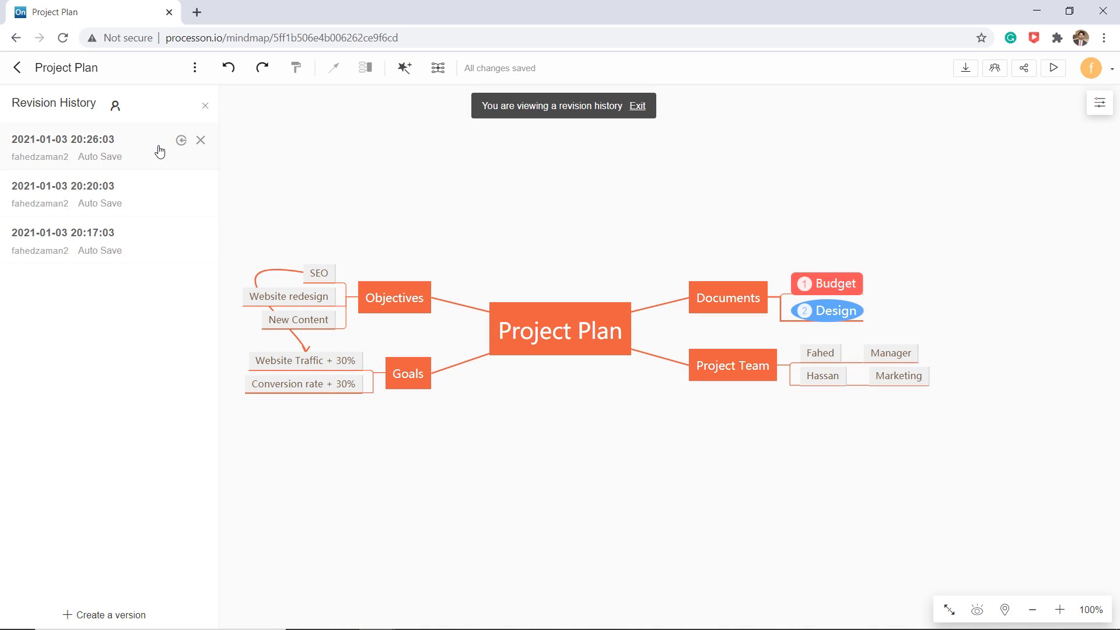
pyautogui.click(151, 206)
pyautogui.click(149, 236)
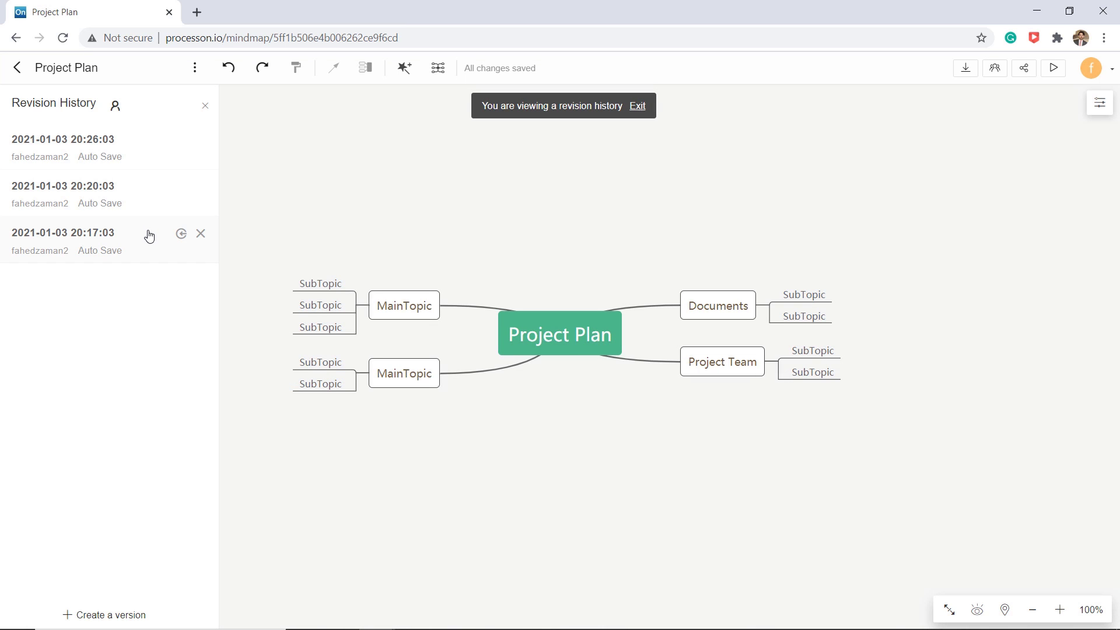
pyautogui.click(142, 144)
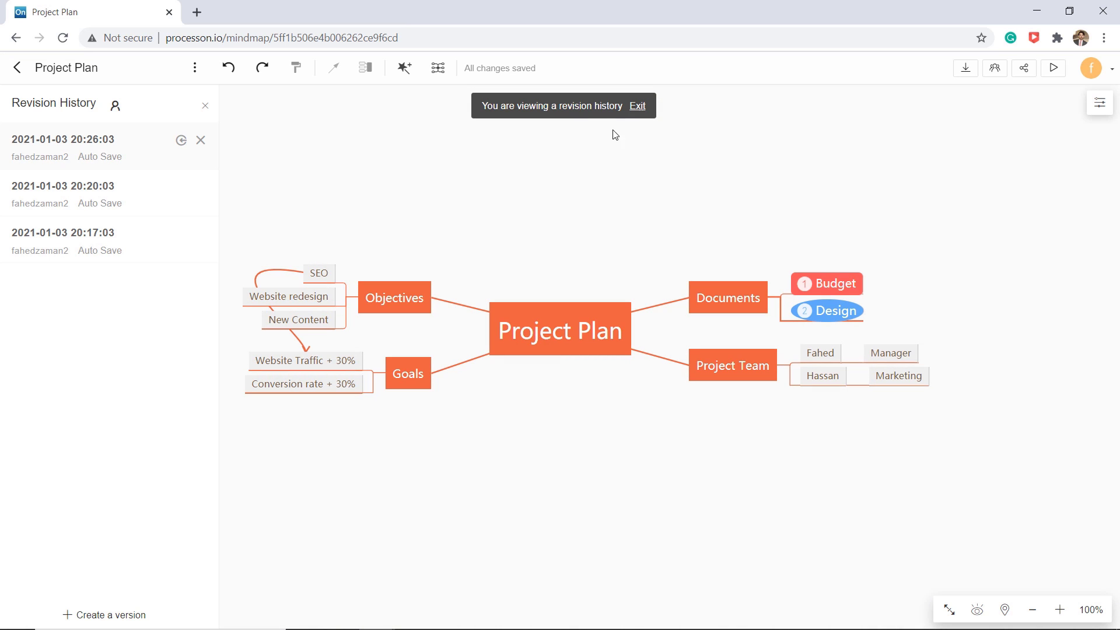
pyautogui.click(644, 110)
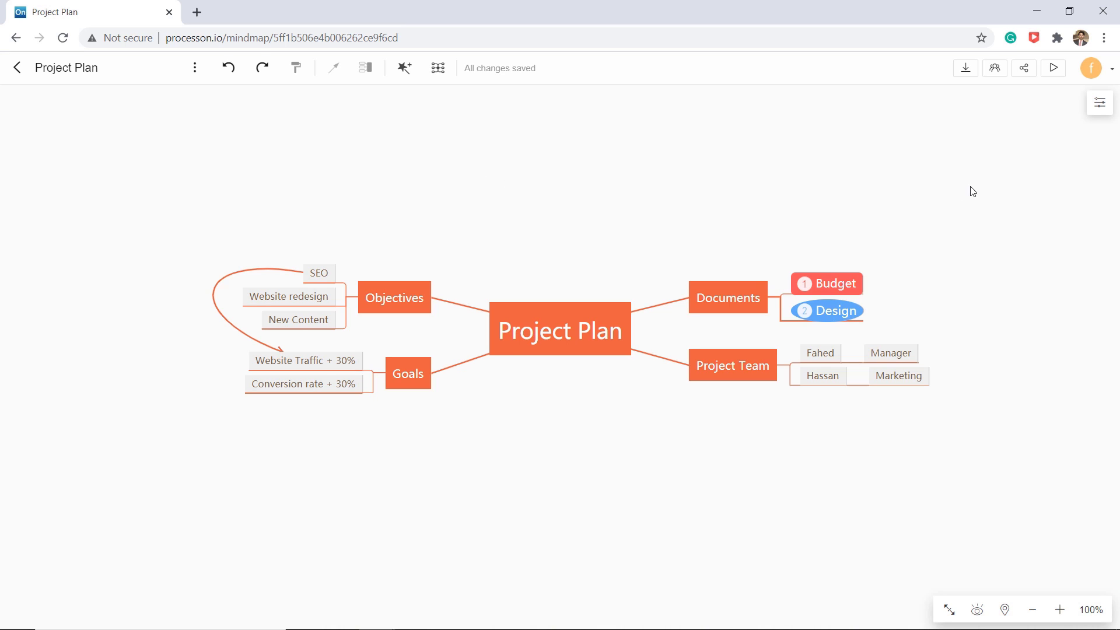
# - Send an Editor invitation to the collaborator's e-mail address and dismiss the unregistered-invitee notice
pyautogui.click(1002, 74)
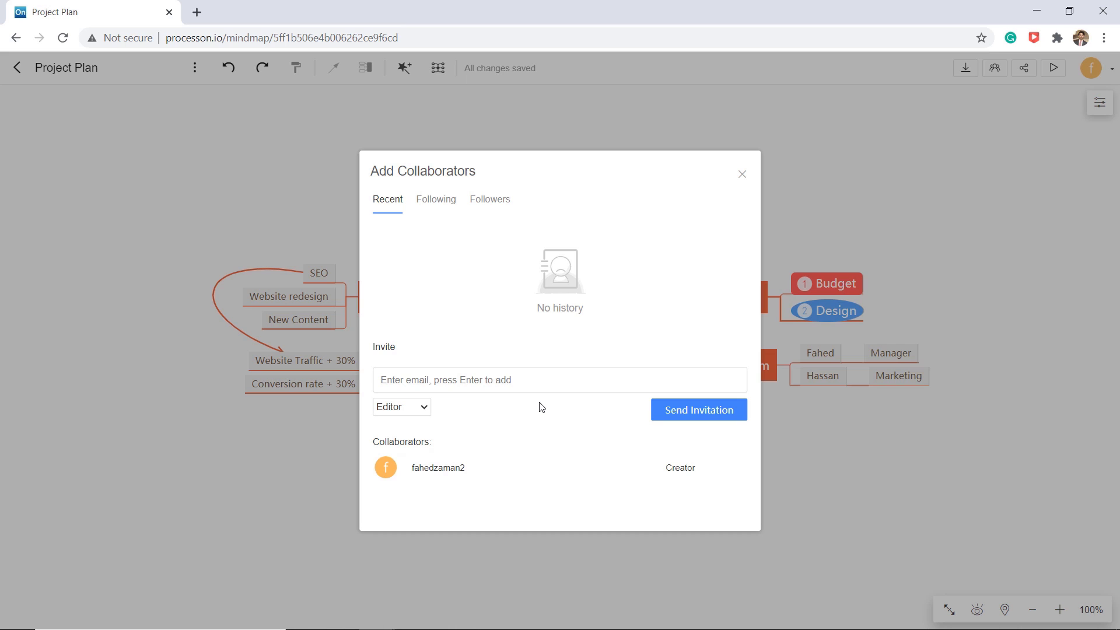
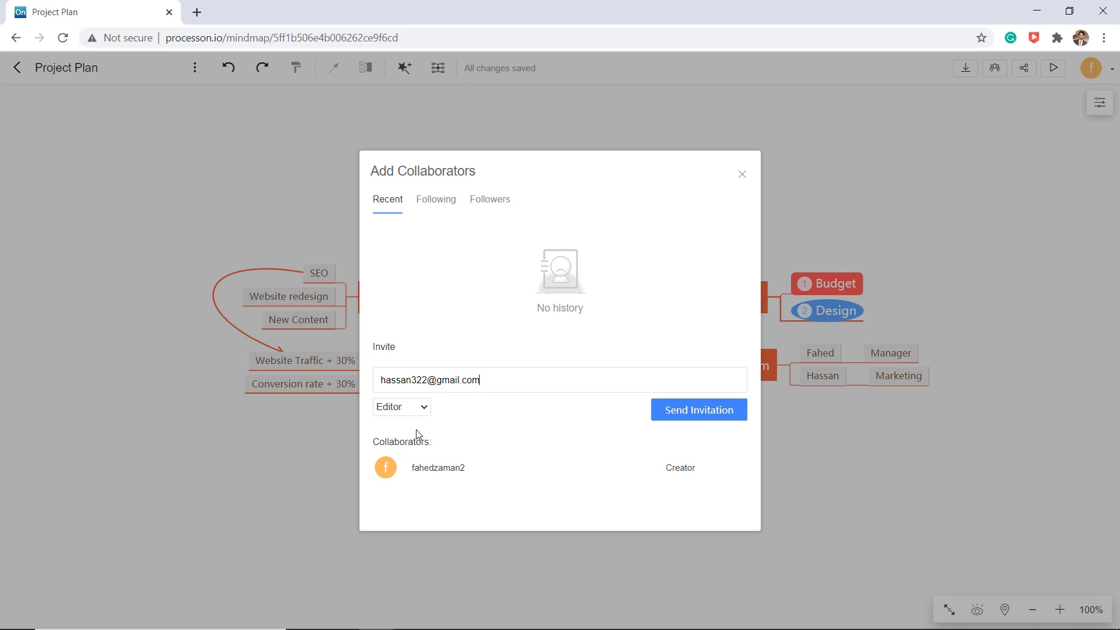
pyautogui.click(417, 407)
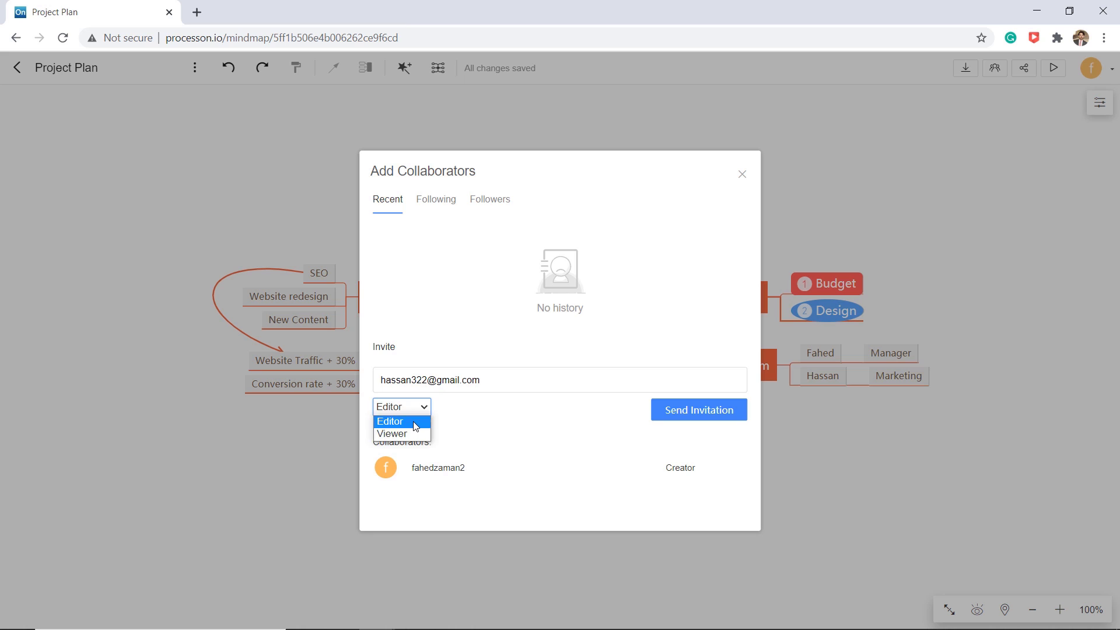
pyautogui.click(416, 423)
pyautogui.click(677, 412)
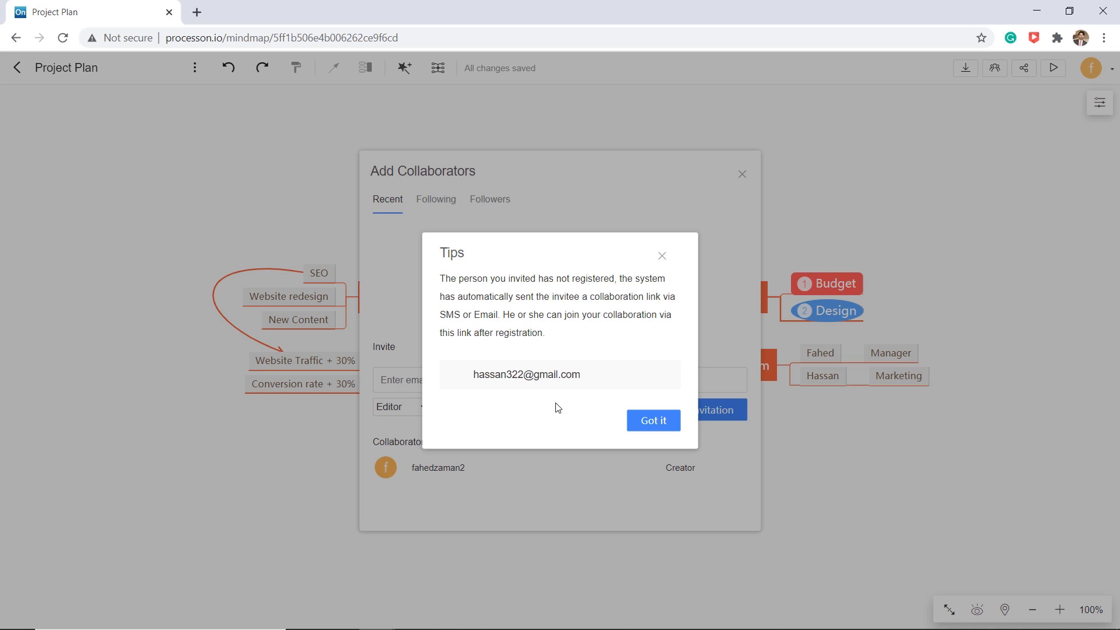
pyautogui.click(634, 425)
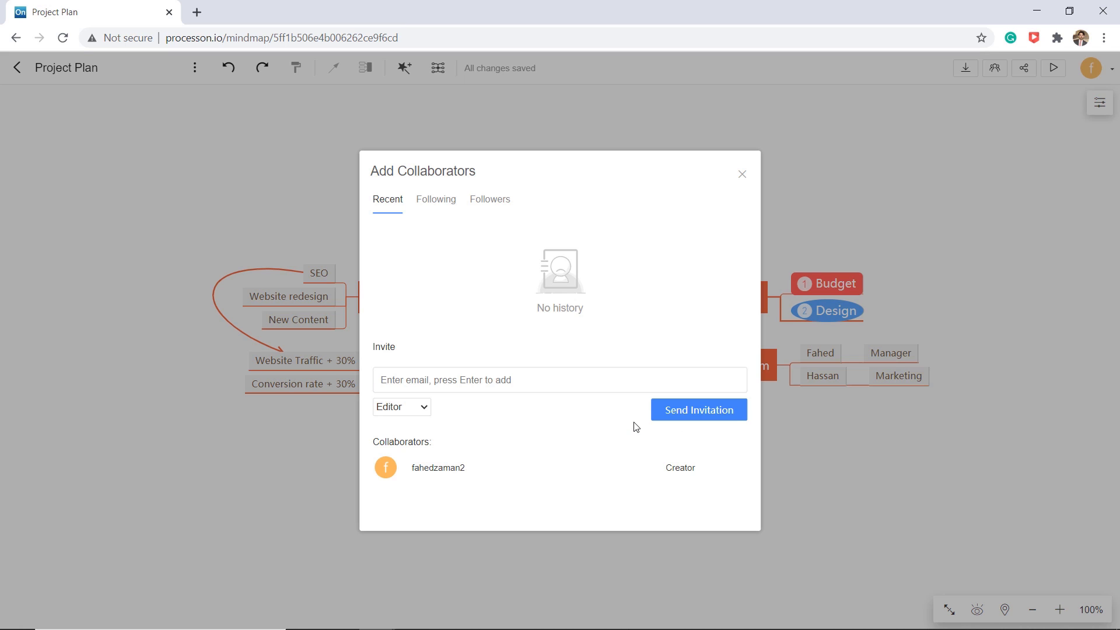
pyautogui.click(742, 175)
# - Generate a public share link for the map and replace its password with a custom one
pyautogui.click(1024, 67)
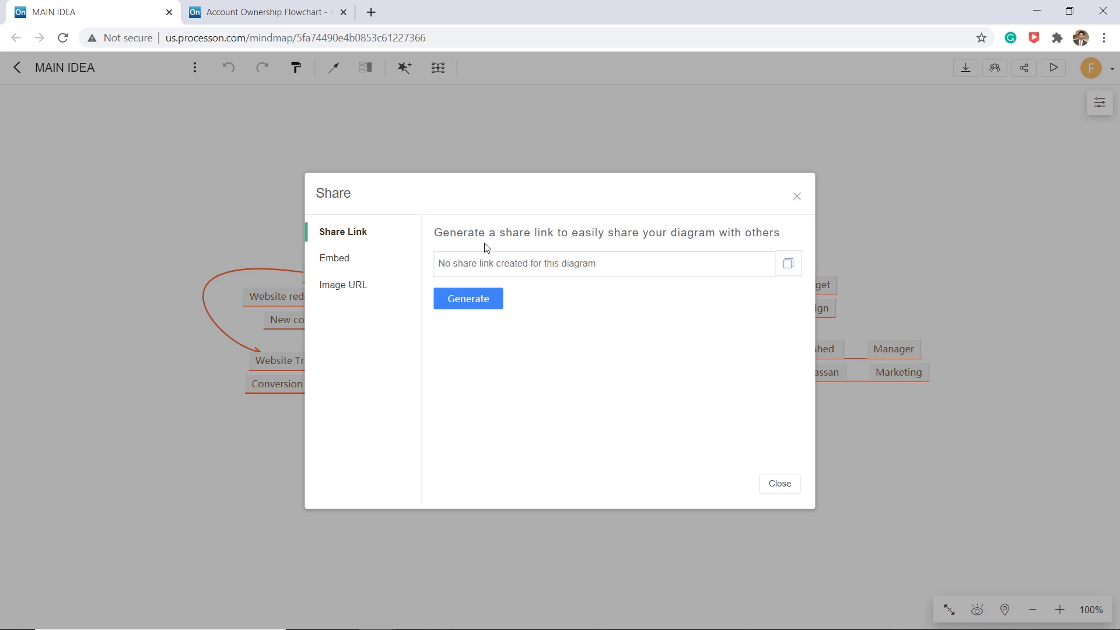
pyautogui.click(492, 298)
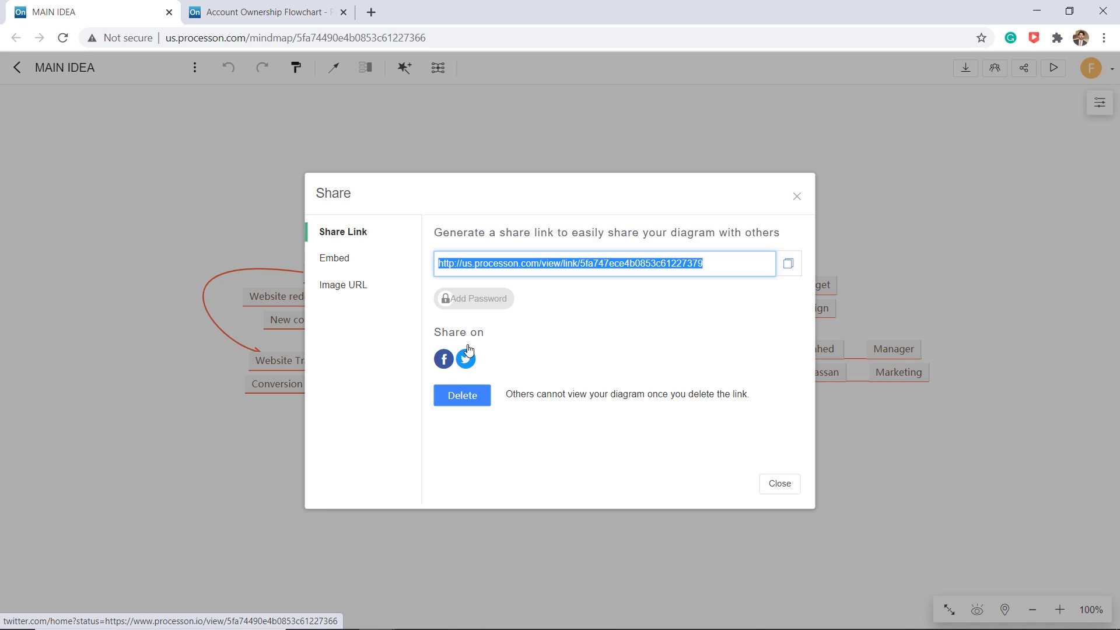
pyautogui.click(483, 304)
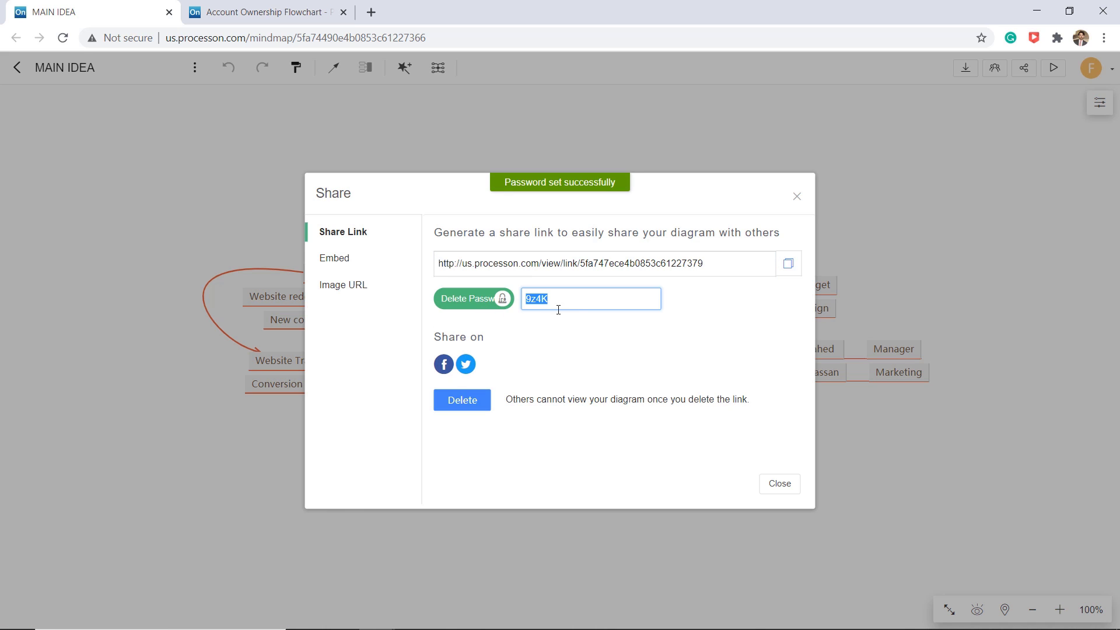
pyautogui.write('1234')
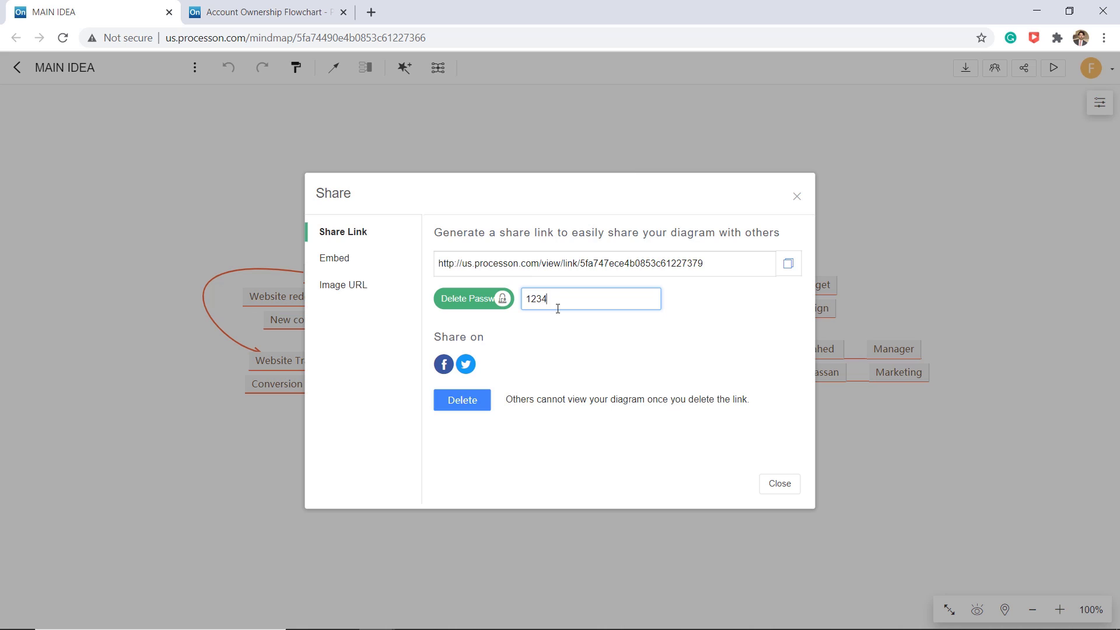
pyautogui.click(560, 338)
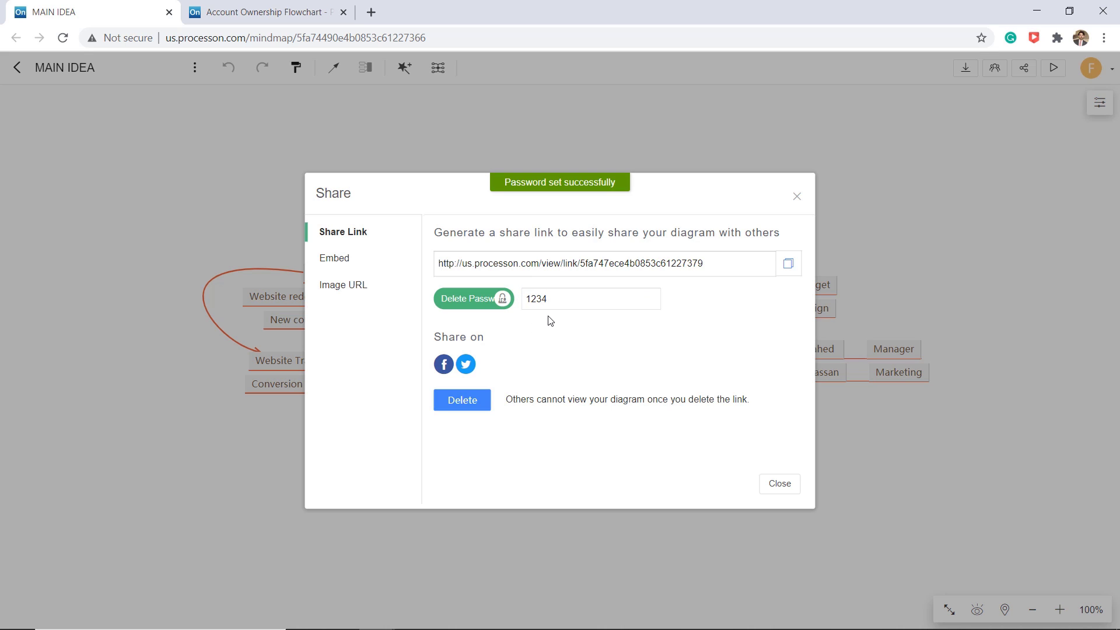
# - Copy the MAIN IDEA map's protected share link with the button beside the link field
pyautogui.click(788, 264)
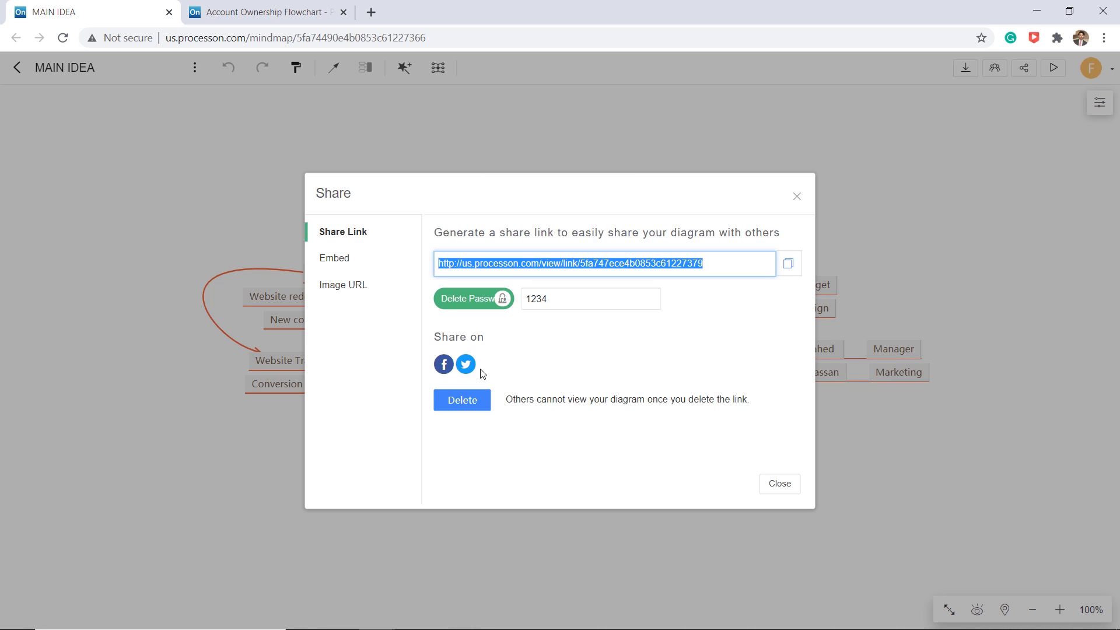